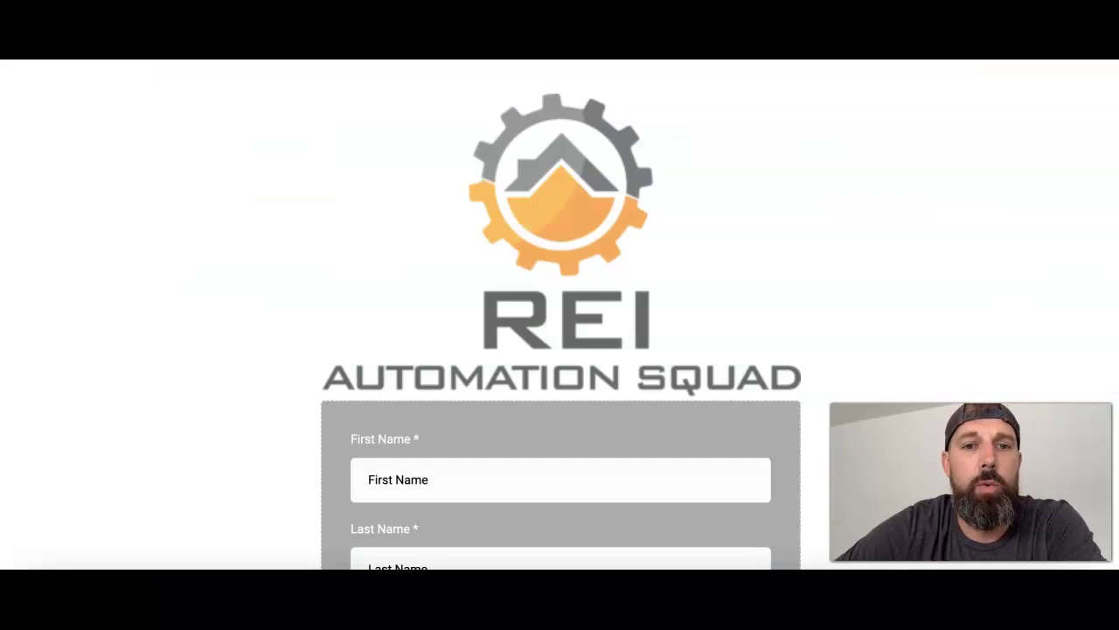
# Look through the fields of the support ticket request form, from the name fields to the file upload.
pyautogui.scroll(-7, 281, 274)
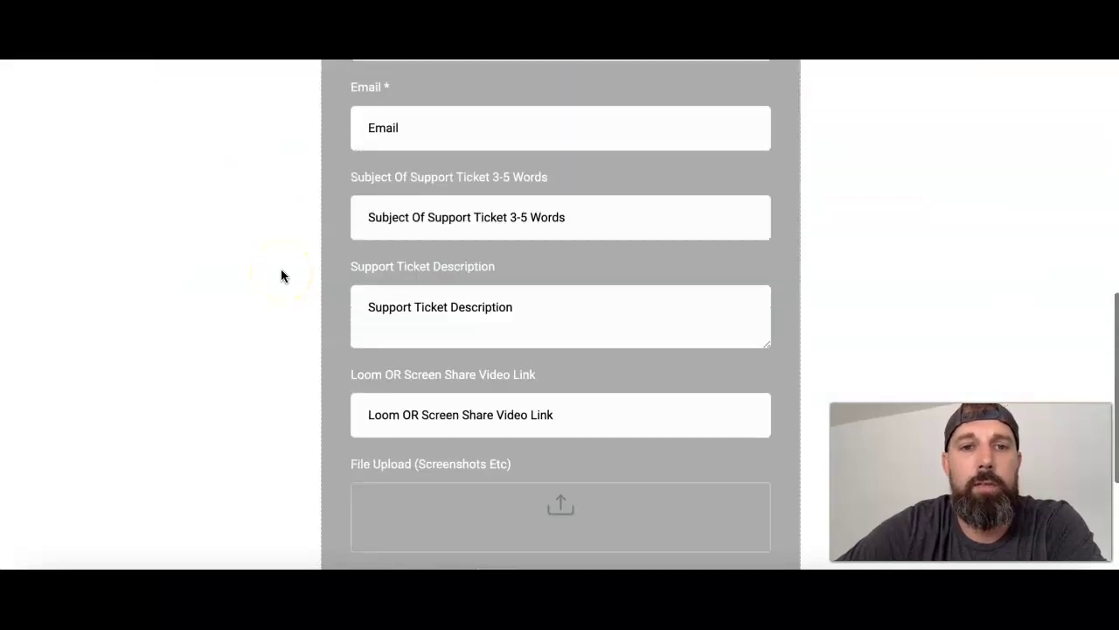
pyautogui.scroll(-3, 280, 274)
pyautogui.scroll(10, 281, 274)
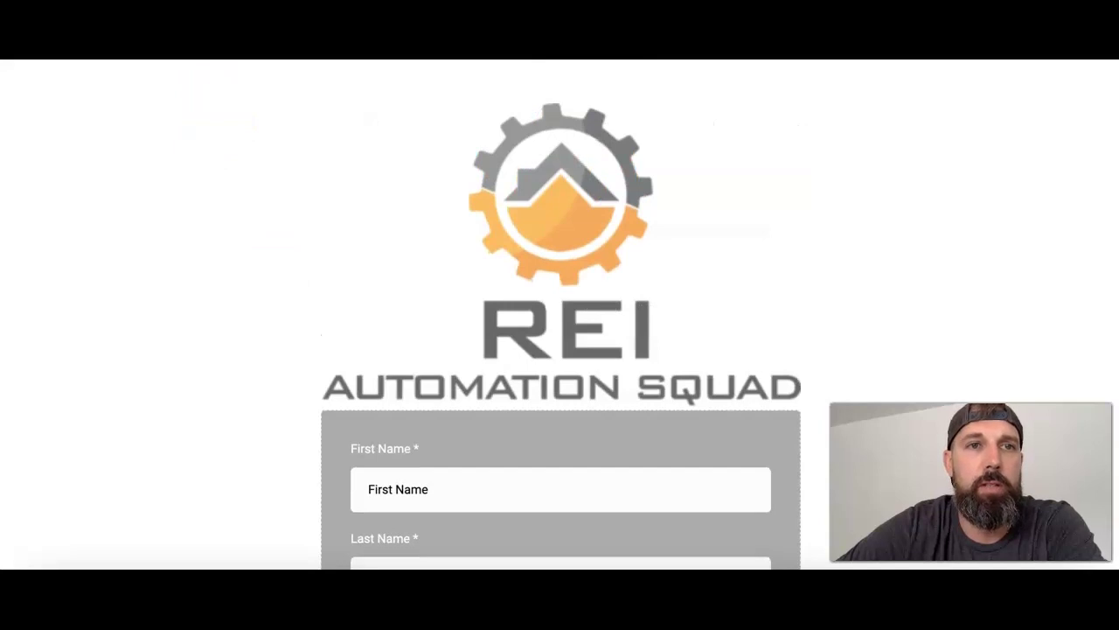
# In the CRM's Support Desk pipeline, open the unassigned "Interested in CRM" ticket, review its subject, description and video link, and close it.
pyautogui.click(210, 54)
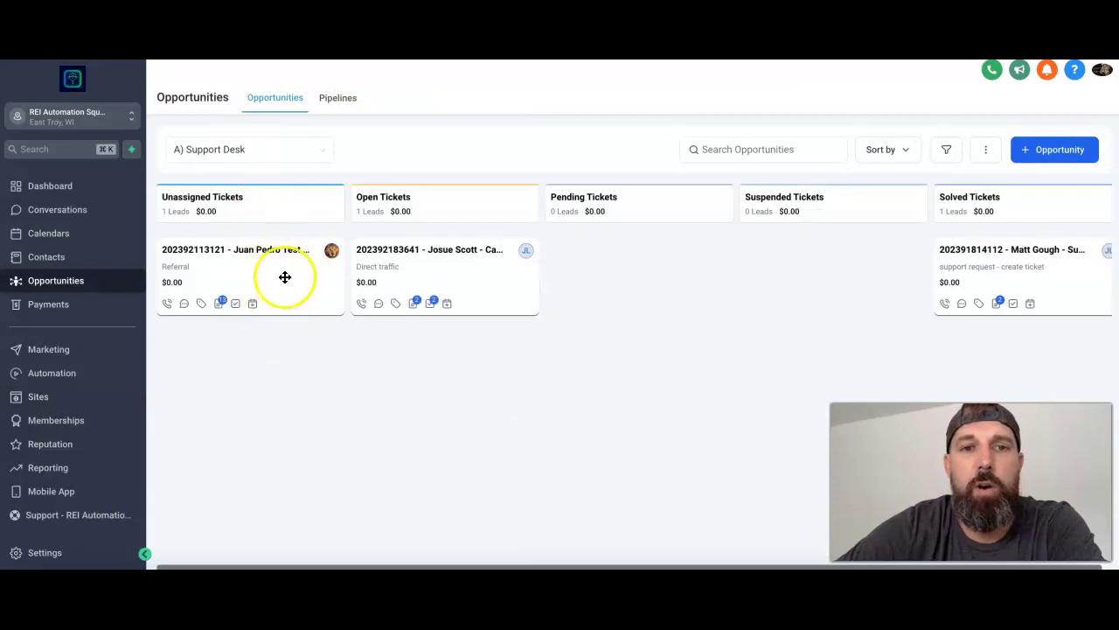
pyautogui.click(285, 276)
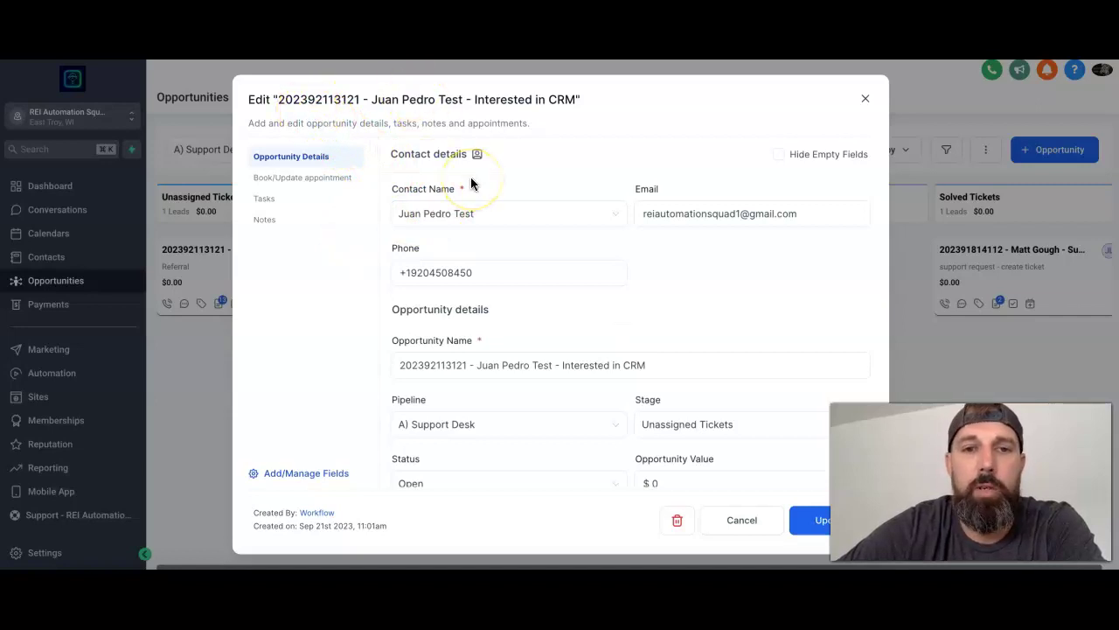
pyautogui.scroll(-5, 491, 252)
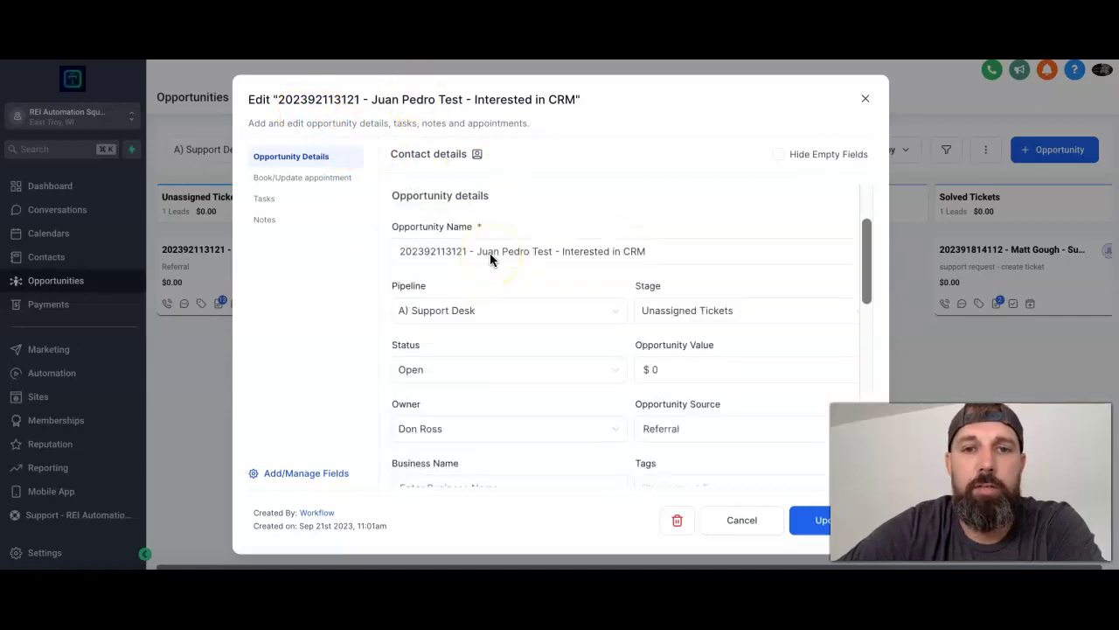
pyautogui.scroll(-5, 490, 256)
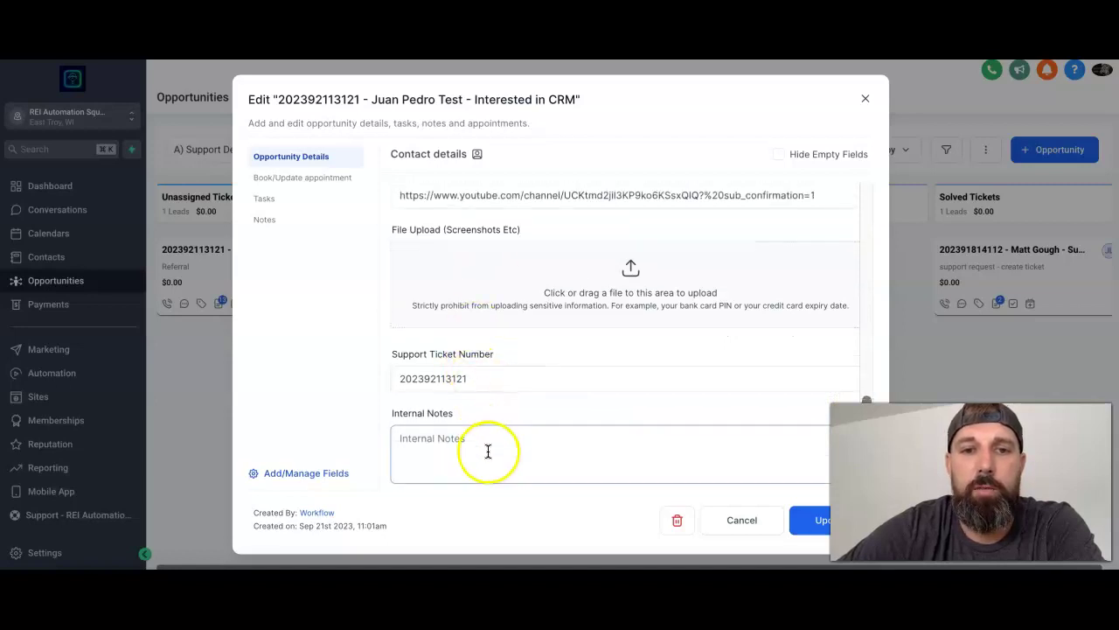
pyautogui.scroll(3, 487, 451)
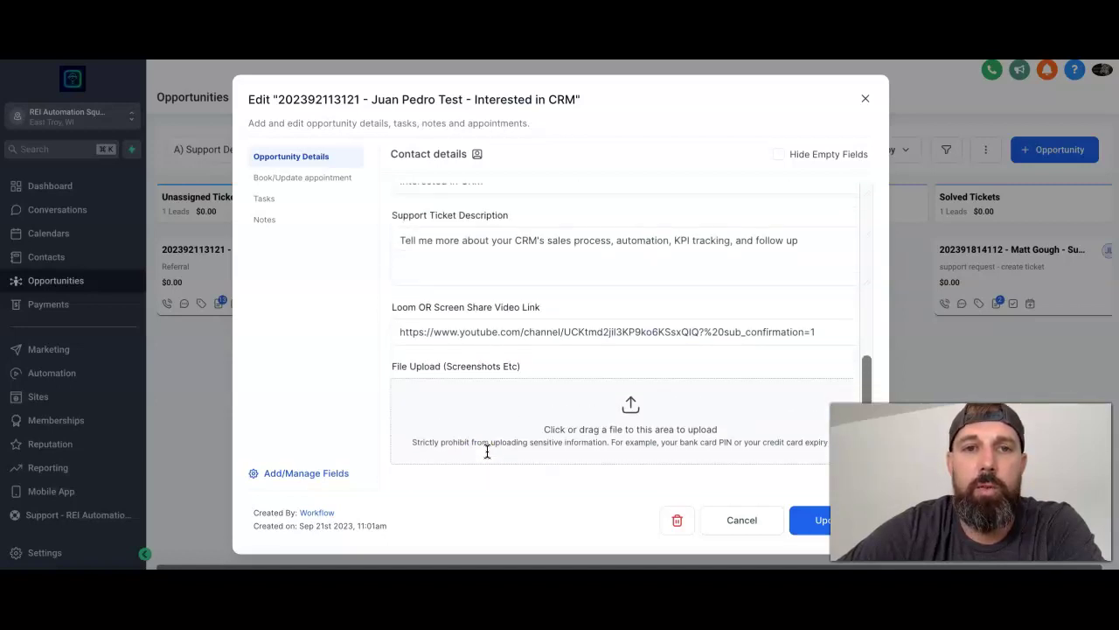
pyautogui.scroll(2, 488, 322)
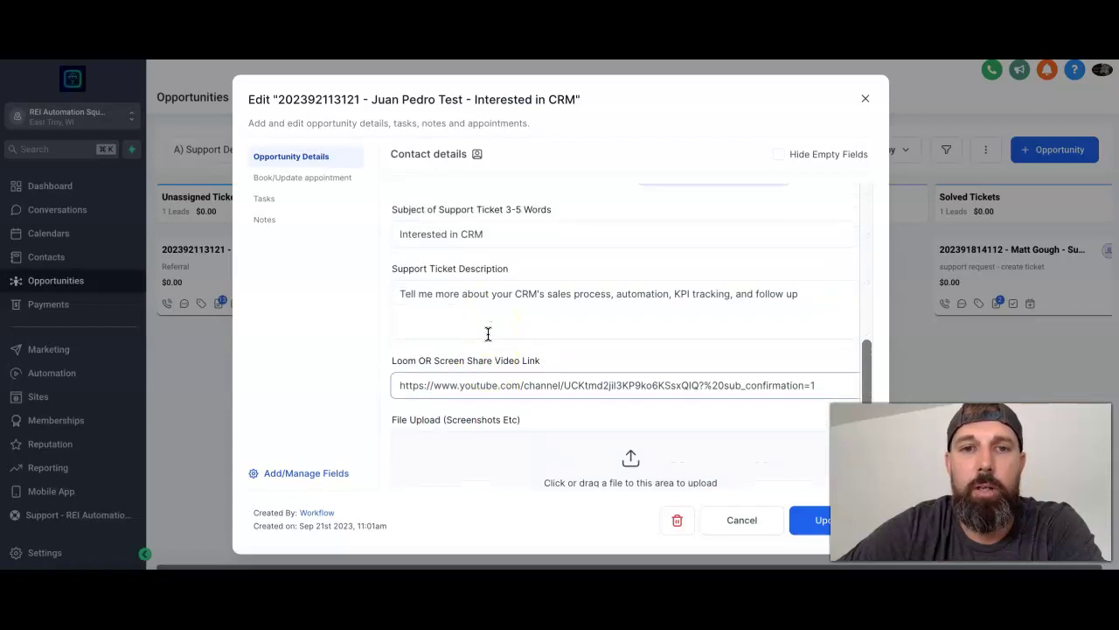
pyautogui.scroll(1, 488, 344)
pyautogui.click(479, 267)
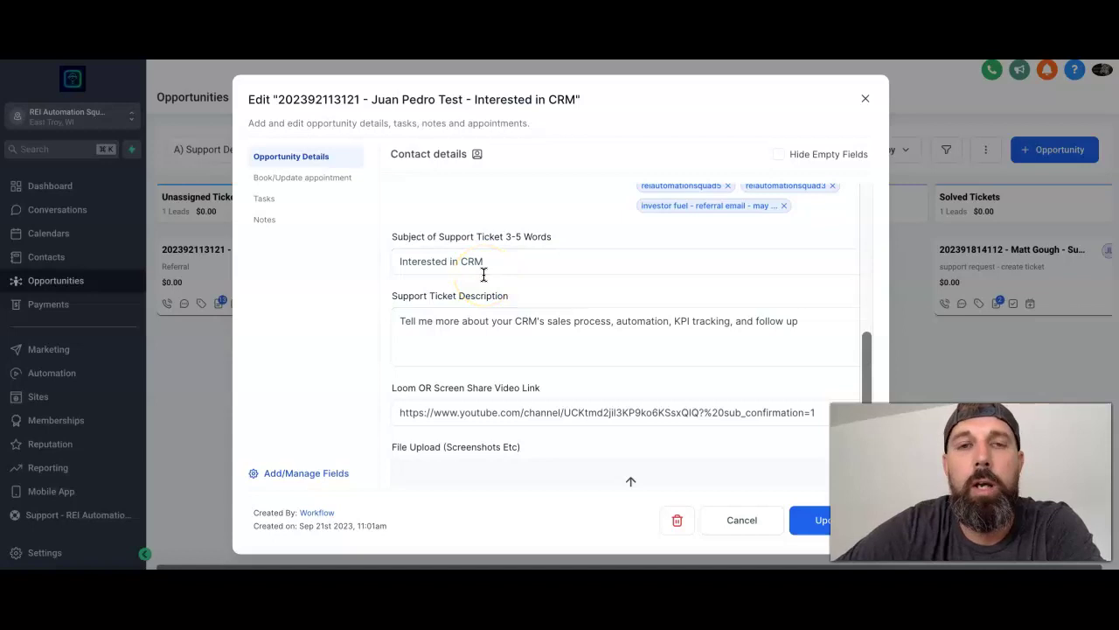
pyautogui.click(867, 100)
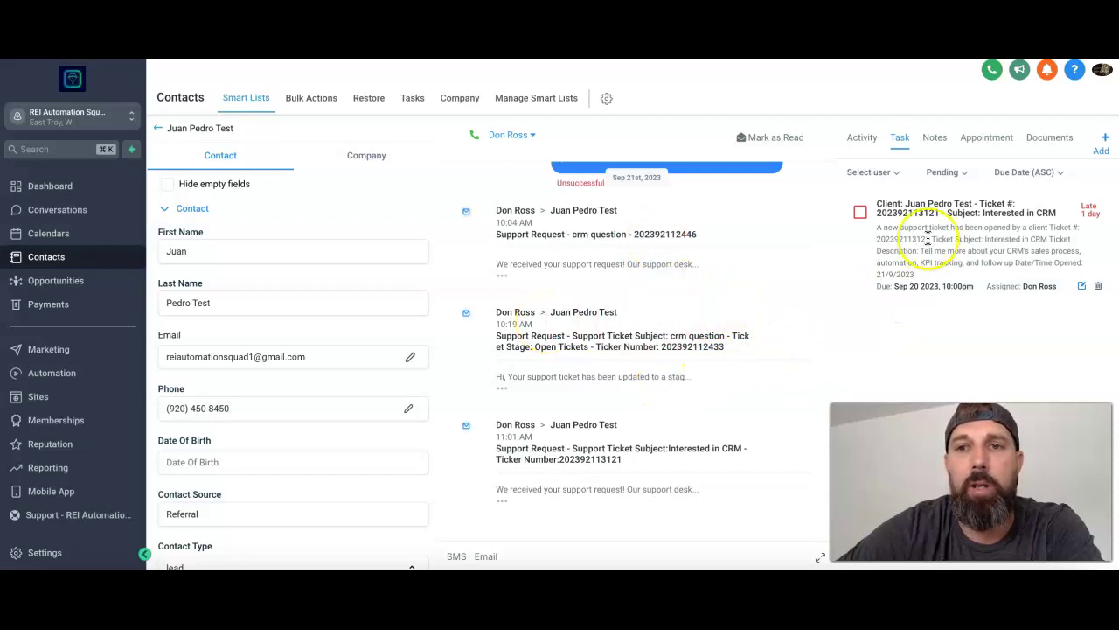
# Review the contact's ticket notes, and check the new ticket message in the #support-tickets channel in Slack.
pyautogui.click(942, 139)
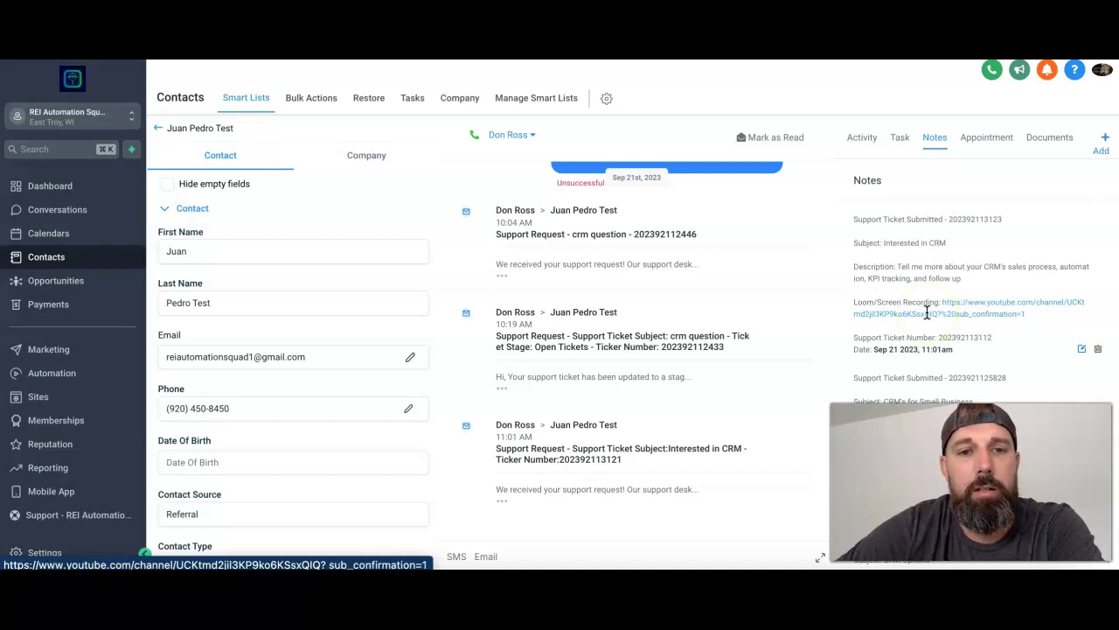
pyautogui.click(311, 98)
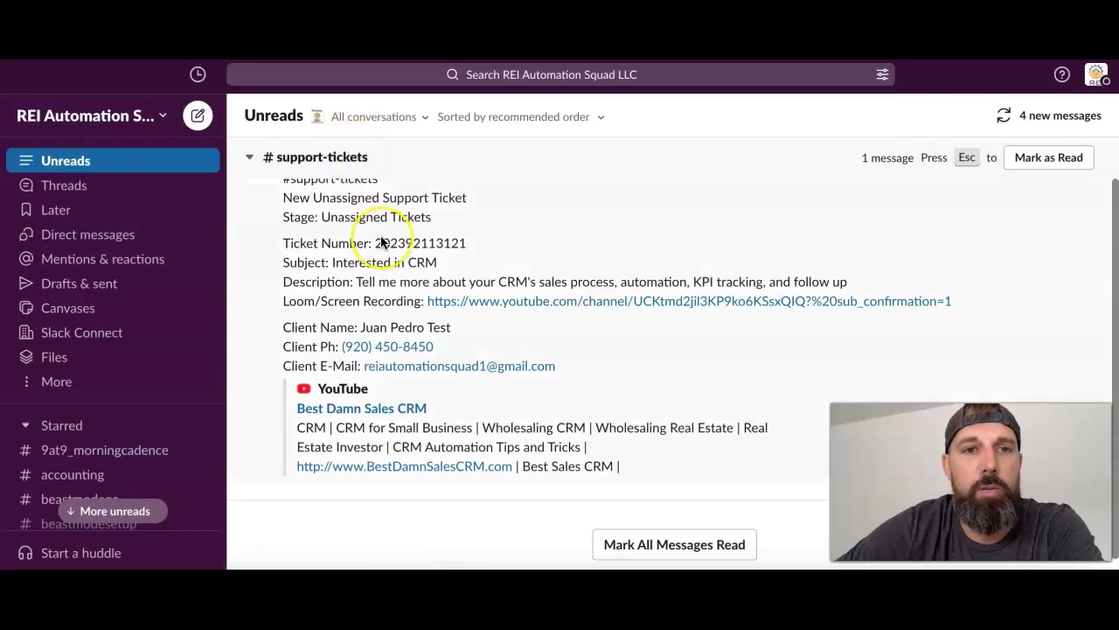
pyautogui.scroll(1, 381, 242)
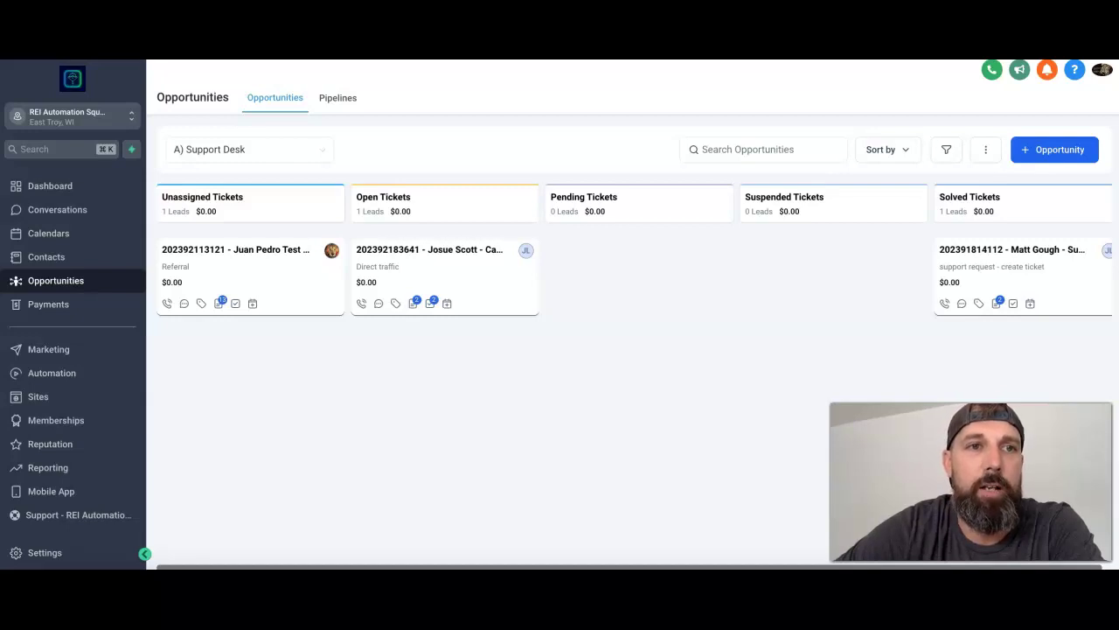
# Open the "Interested in CRM" ticket in the CRM, select its owner and save the update.
pyautogui.click(302, 283)
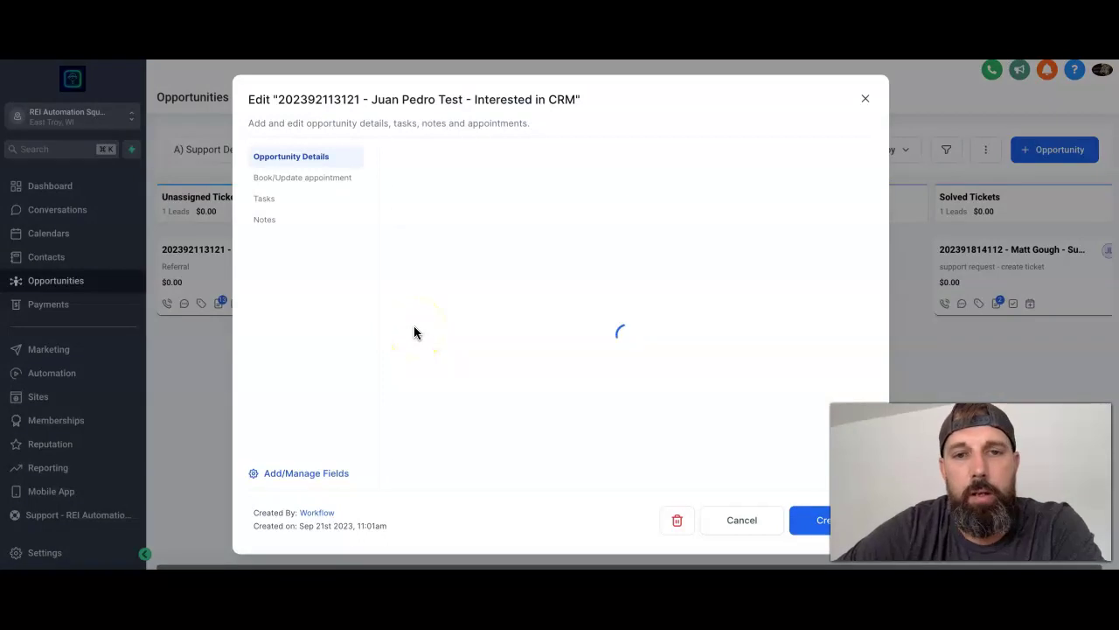
pyautogui.scroll(-1, 415, 331)
pyautogui.scroll(-3, 414, 331)
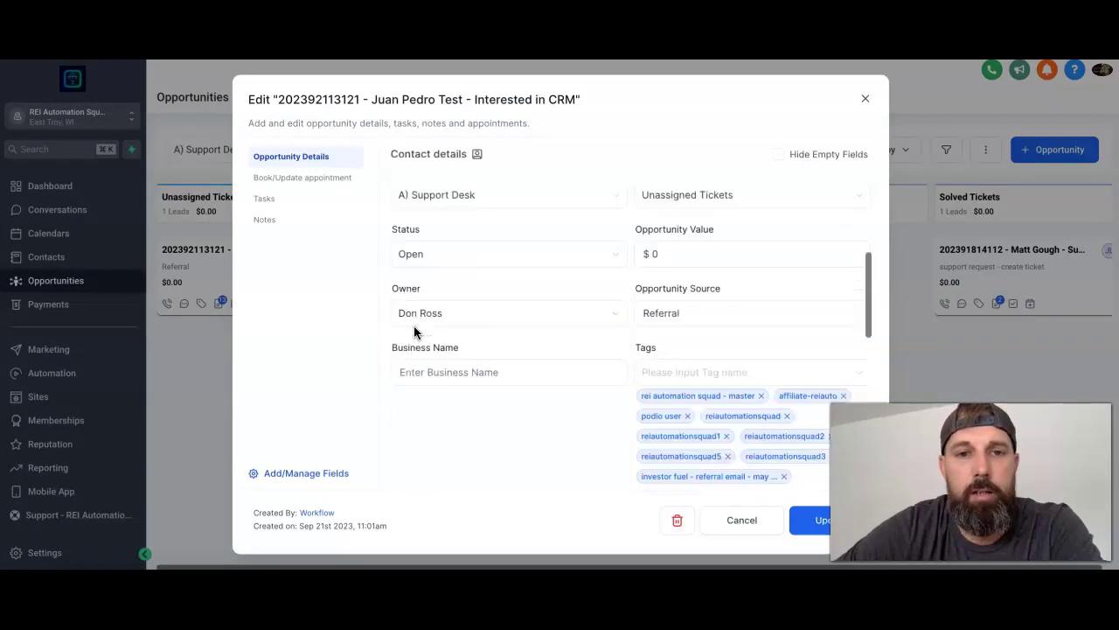
pyautogui.click(429, 286)
pyautogui.click(442, 347)
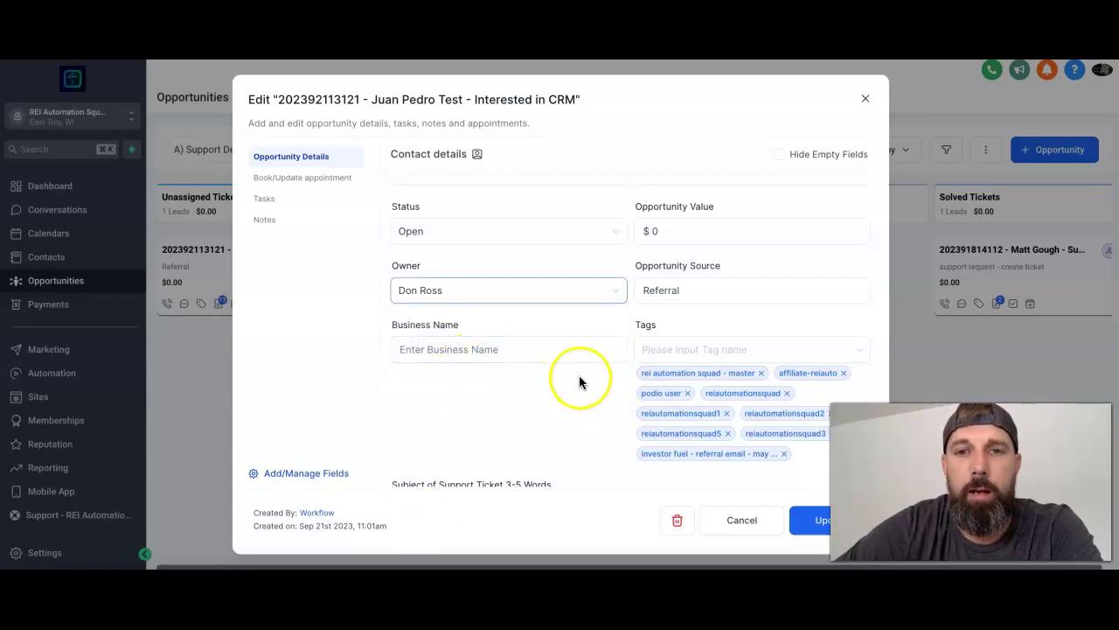
pyautogui.click(806, 520)
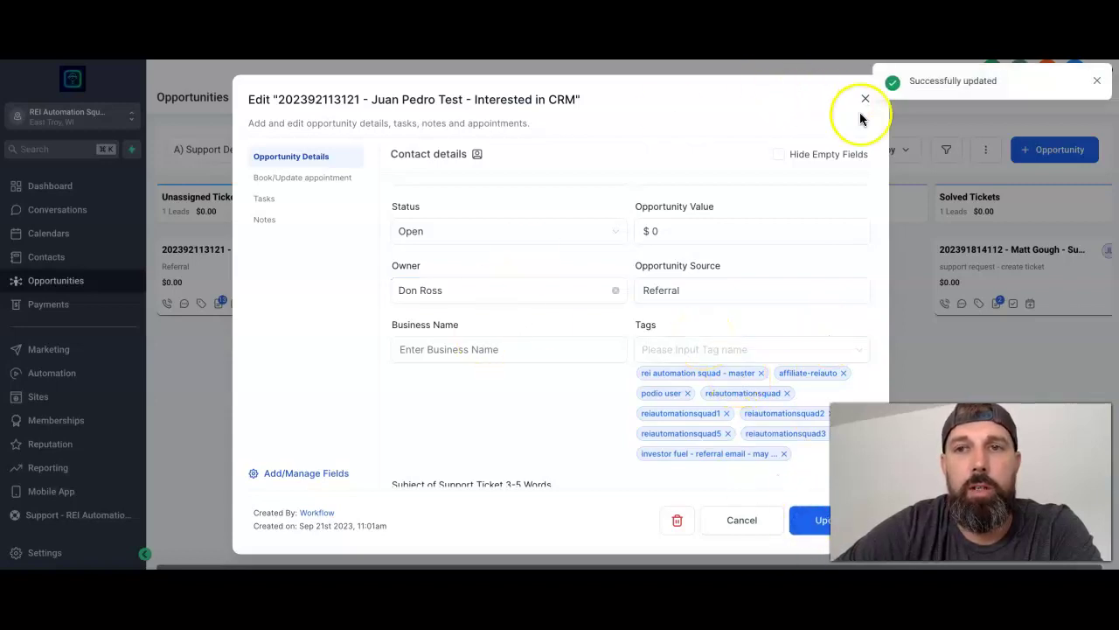
# Close the ticket details and move the "Interested in CRM" card from Unassigned Tickets to the Open Tickets stage.
pyautogui.scroll(1, 783, 217)
pyautogui.scroll(1, 783, 217)
pyautogui.click(776, 224)
pyautogui.click(866, 96)
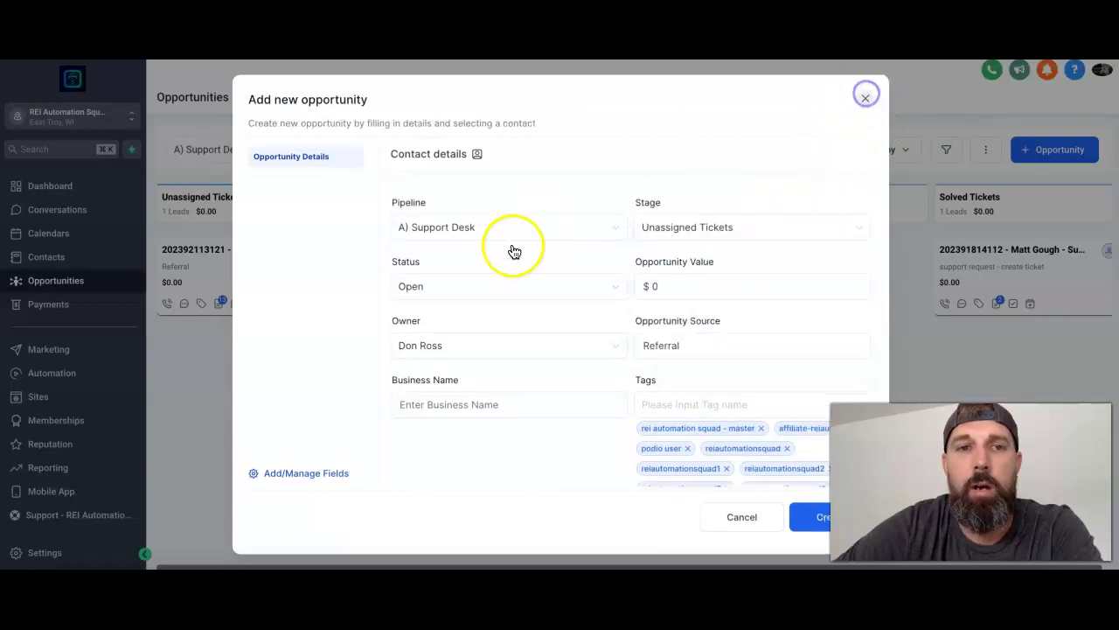
pyautogui.click(864, 93)
pyautogui.moveTo(270, 272); pyautogui.dragTo(440, 356)
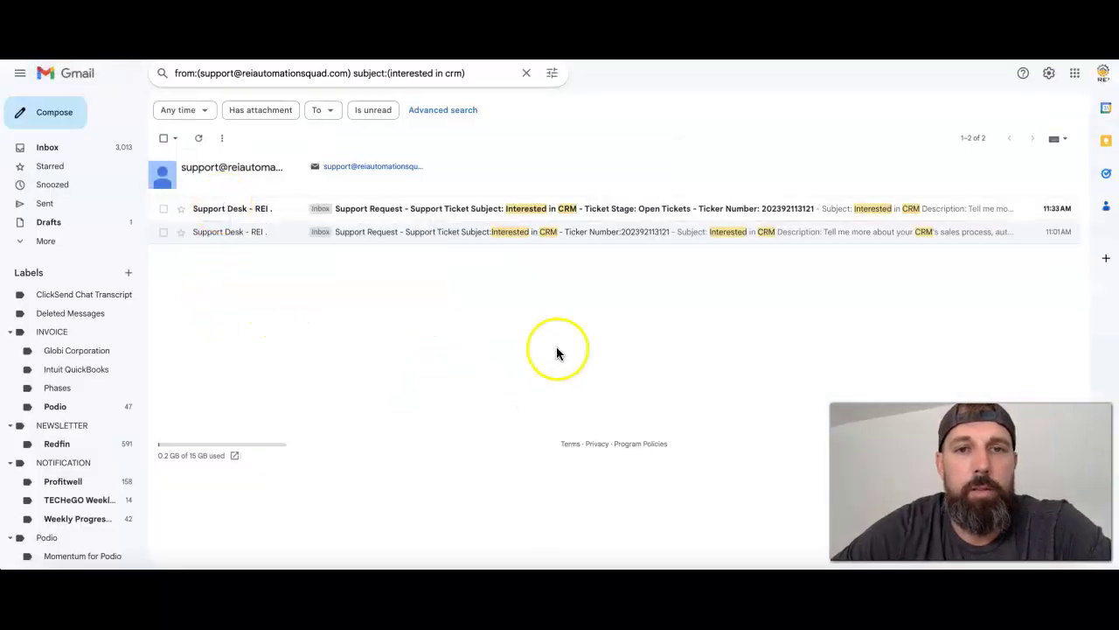
# In Gmail, read the ticket receipt email, and open the email about the ticket's Open Tickets stage.
pyautogui.click(439, 234)
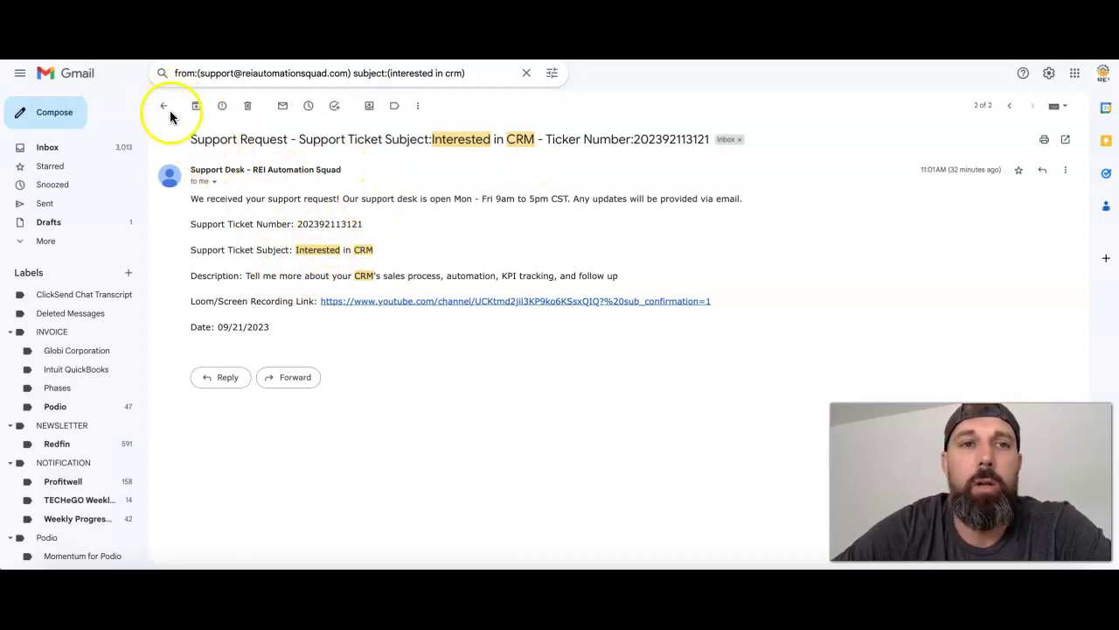
pyautogui.click(166, 110)
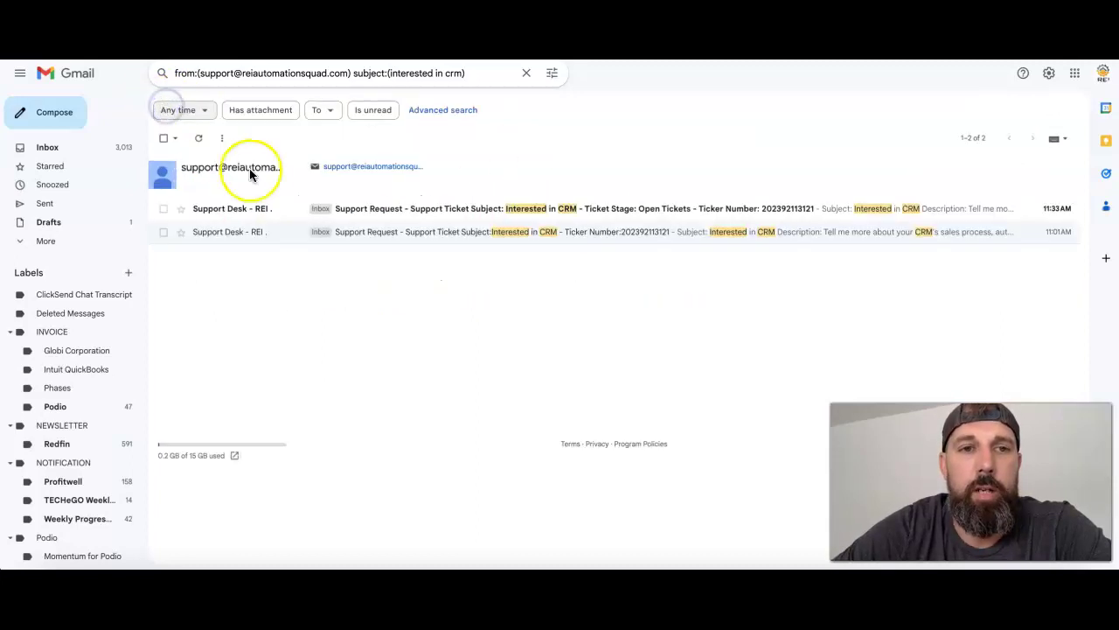
pyautogui.click(291, 218)
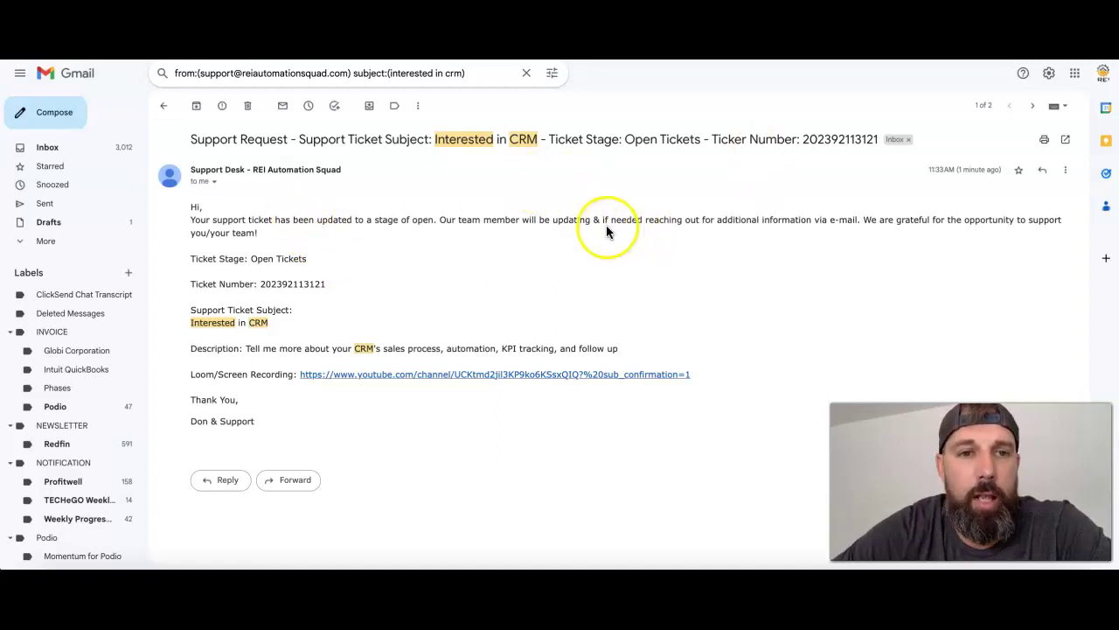
# Start a reply to the stage email with "Hi, I have some additional questions: 1) What is the timeline fo this ticket".
pyautogui.click(210, 480)
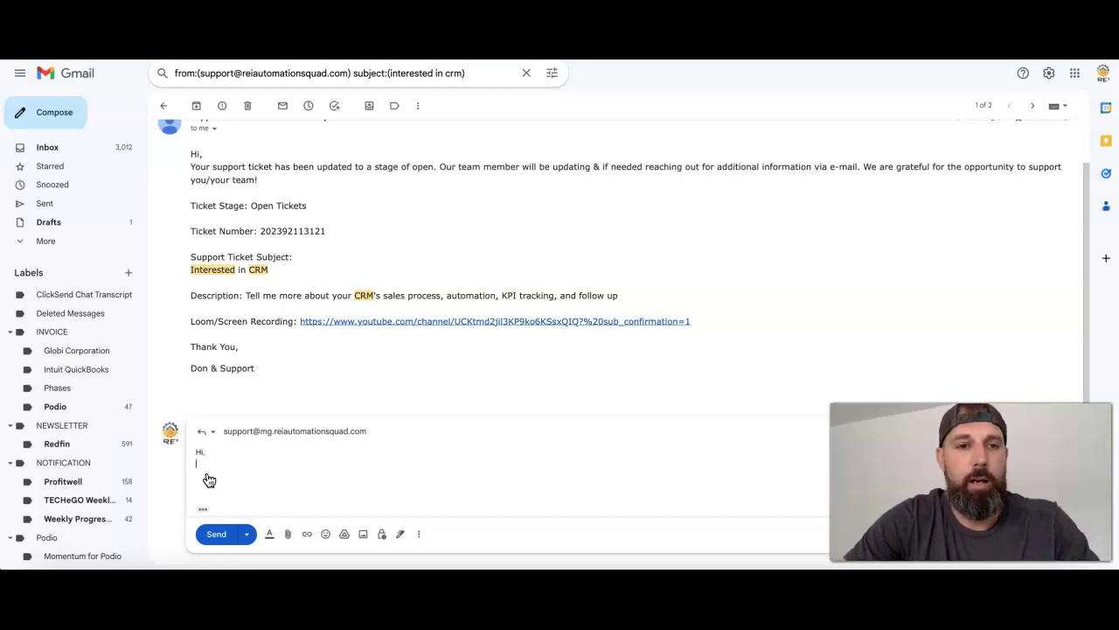
pyautogui.write('Hi, I have some additio')
pyautogui.write('nal questions')
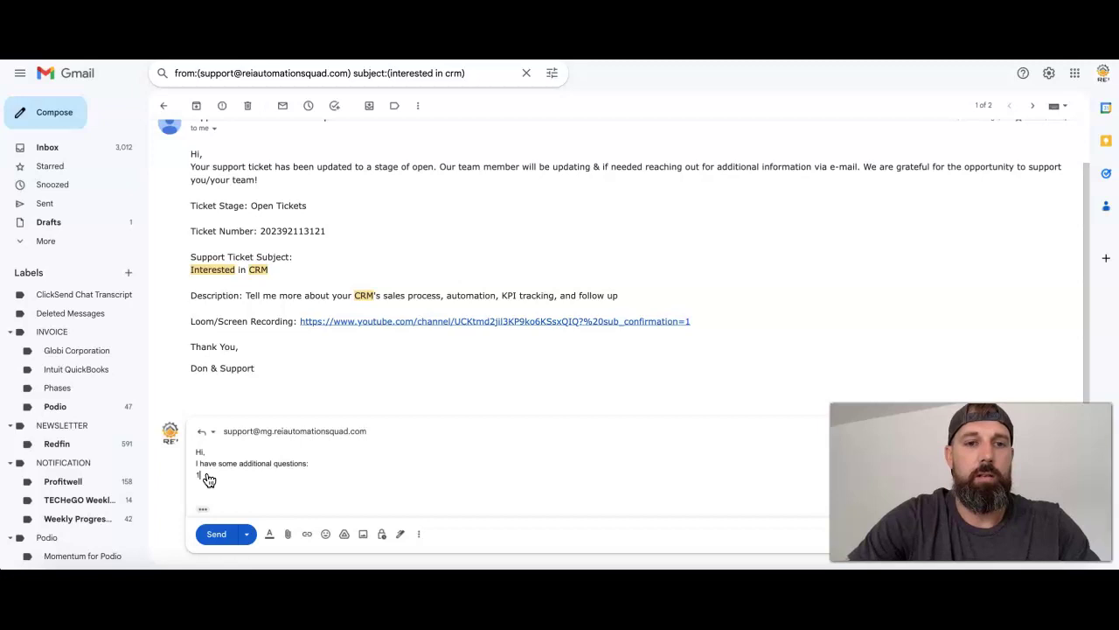
pyautogui.write(': 1) What is the timeline fo this ticket')
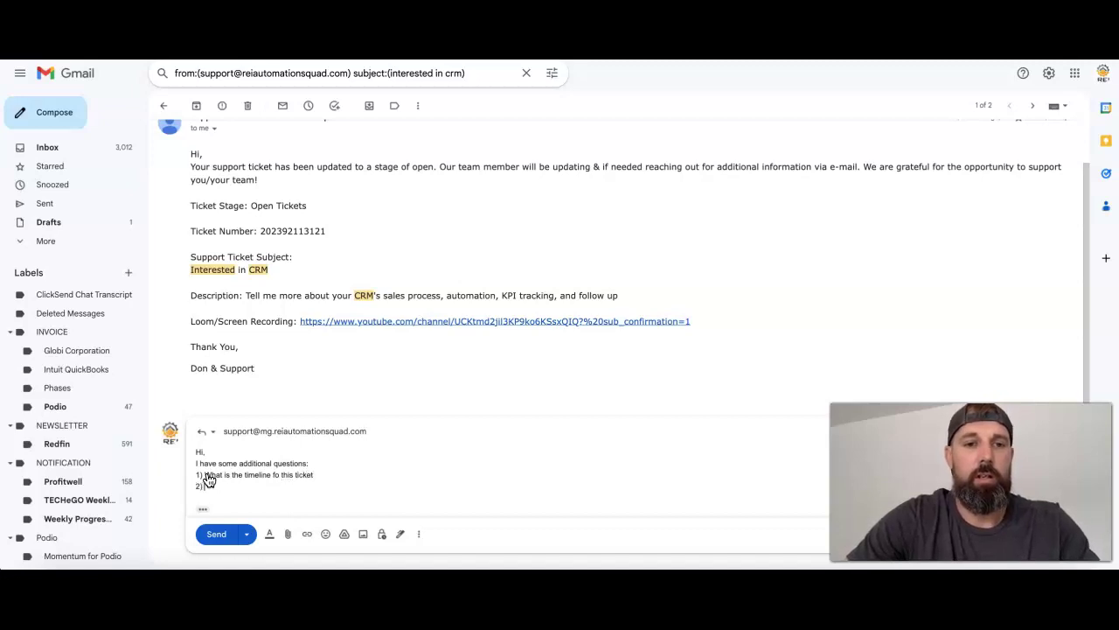
# Add the second question "2) Can we connect additional marketing platforms" to the reply and send it.
pyautogui.write('What')
pyautogui.write('cann')
pyautogui.write('onnect ad')
pyautogui.write('dition')
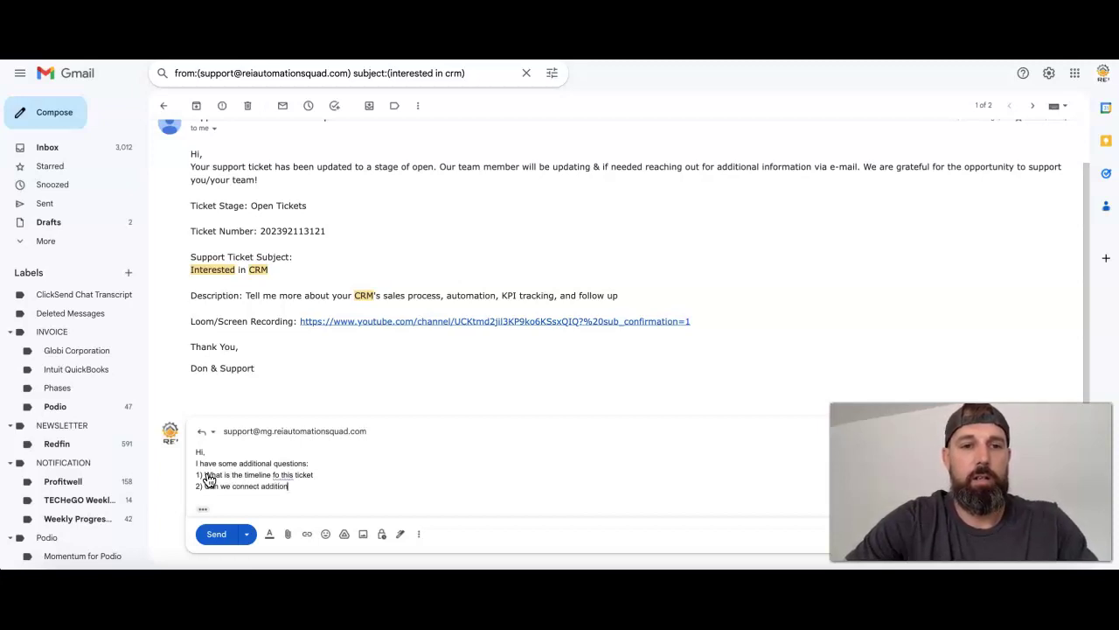
pyautogui.write('al mai')
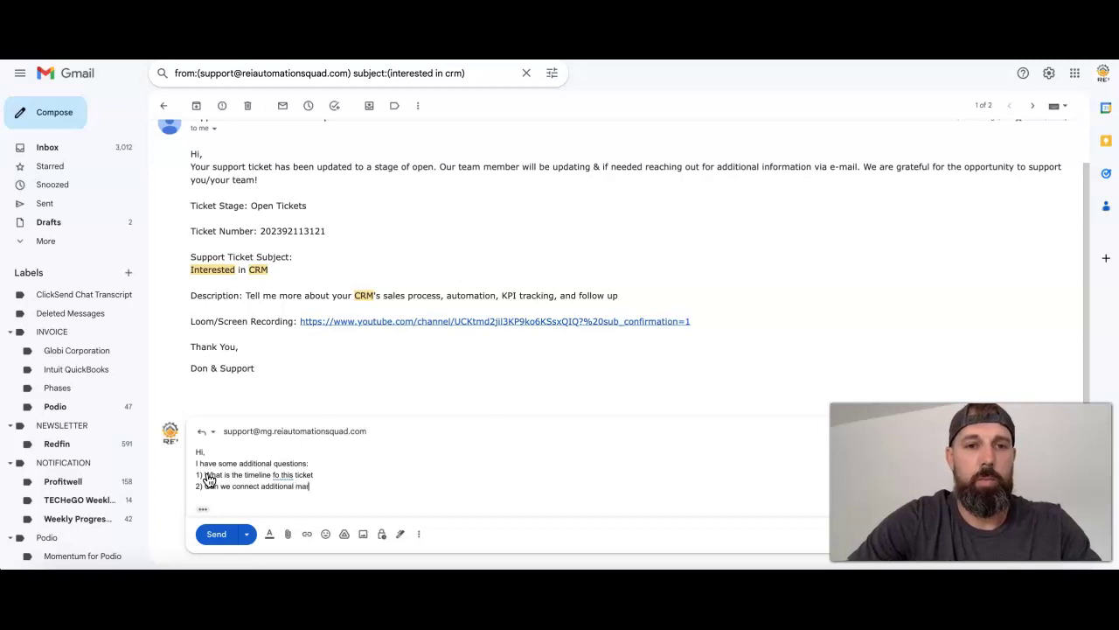
pyautogui.press('BackSpace')
pyautogui.write('rketing platforms')
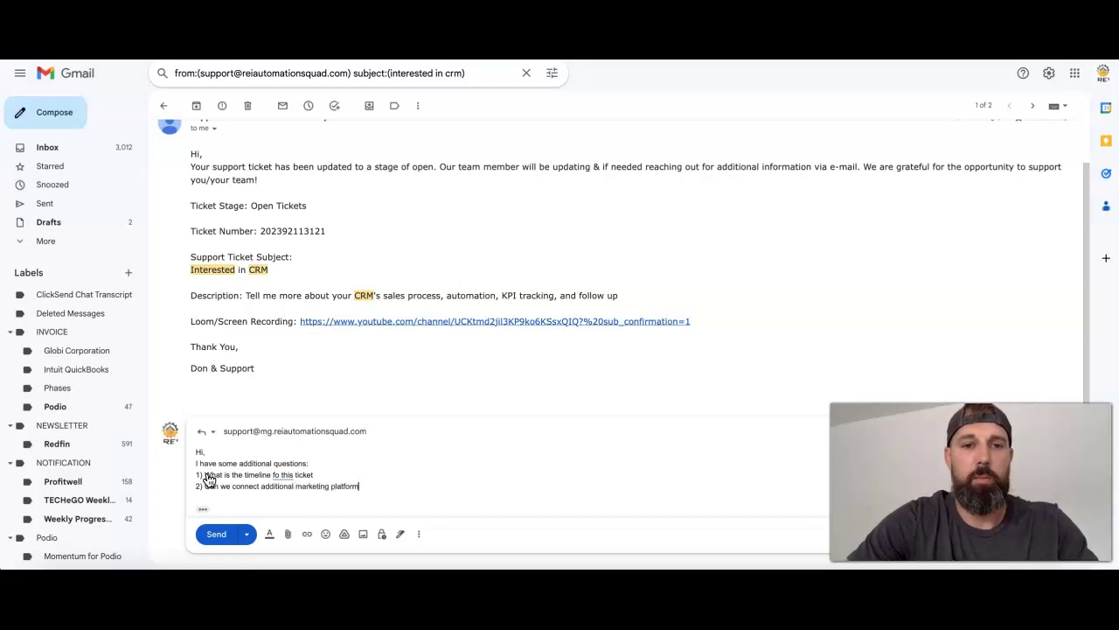
pyautogui.click(225, 536)
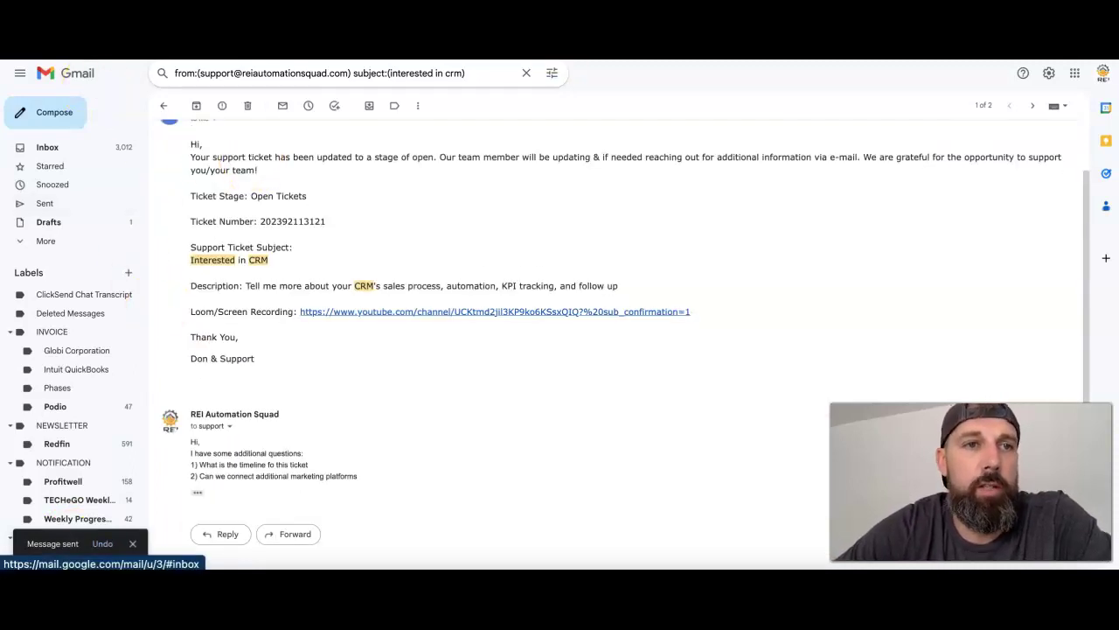
# Switch to the contact's record in the CRM and check the subject, stage and ticket number of the received reply.
pyautogui.click(66, 72)
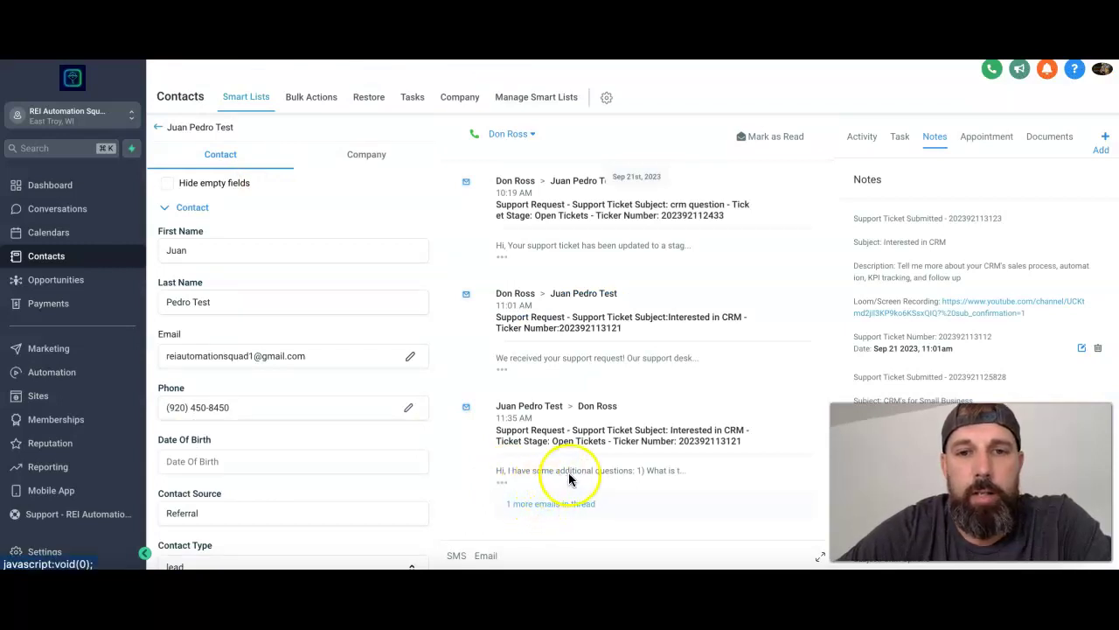
pyautogui.click(624, 429)
pyautogui.moveTo(567, 428); pyautogui.dragTo(709, 439)
pyautogui.click(707, 440)
pyautogui.moveTo(552, 440); pyautogui.dragTo(628, 440)
pyautogui.click(628, 439)
# Expand the earlier email in the reply's thread and read its full message.
pyautogui.click(560, 506)
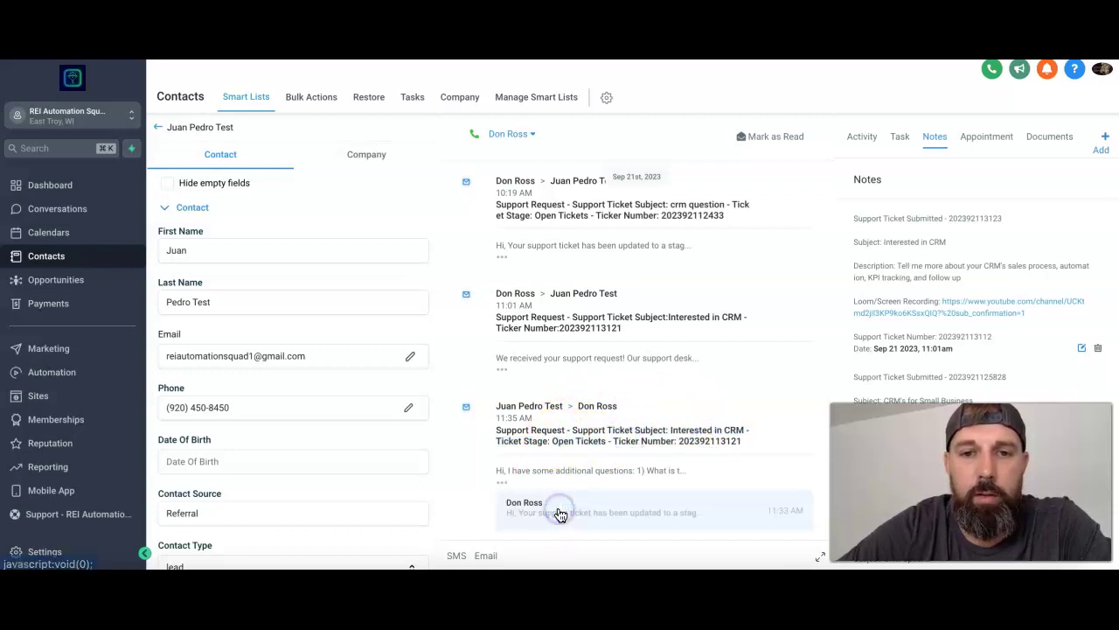
pyautogui.scroll(-1, 560, 440)
pyautogui.click(560, 470)
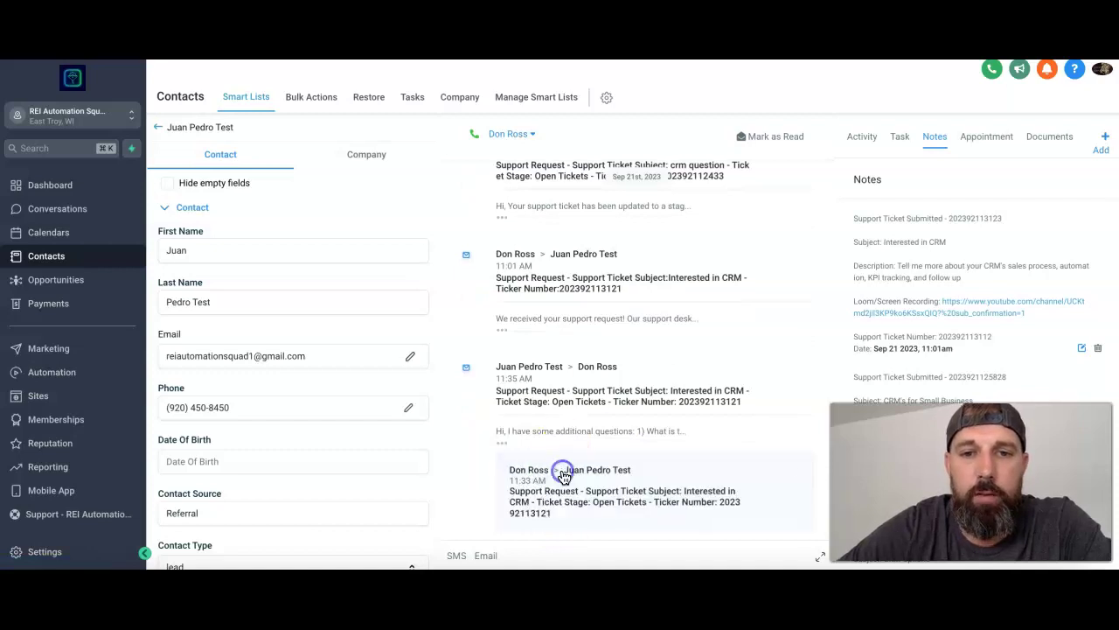
pyautogui.scroll(-1, 564, 477)
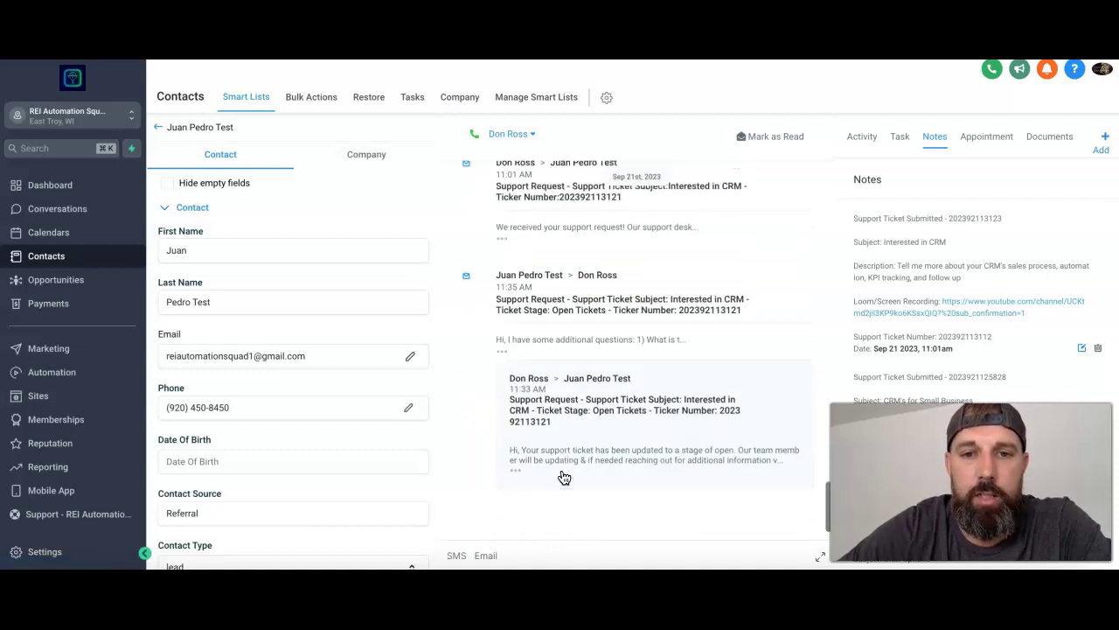
pyautogui.click(516, 470)
pyautogui.scroll(-3, 572, 463)
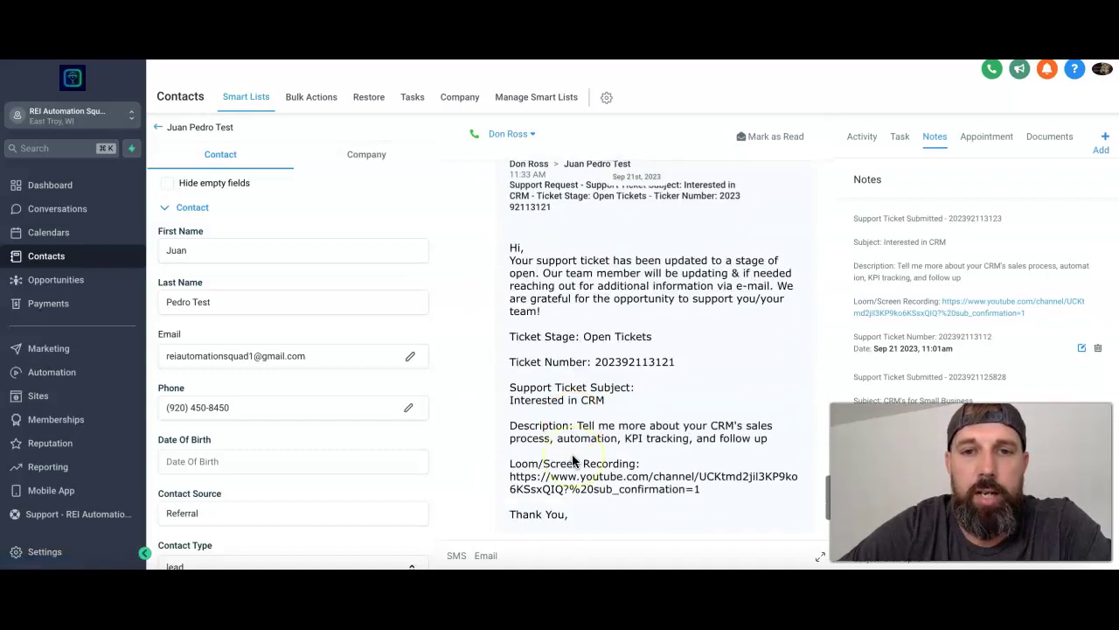
pyautogui.scroll(3, 573, 464)
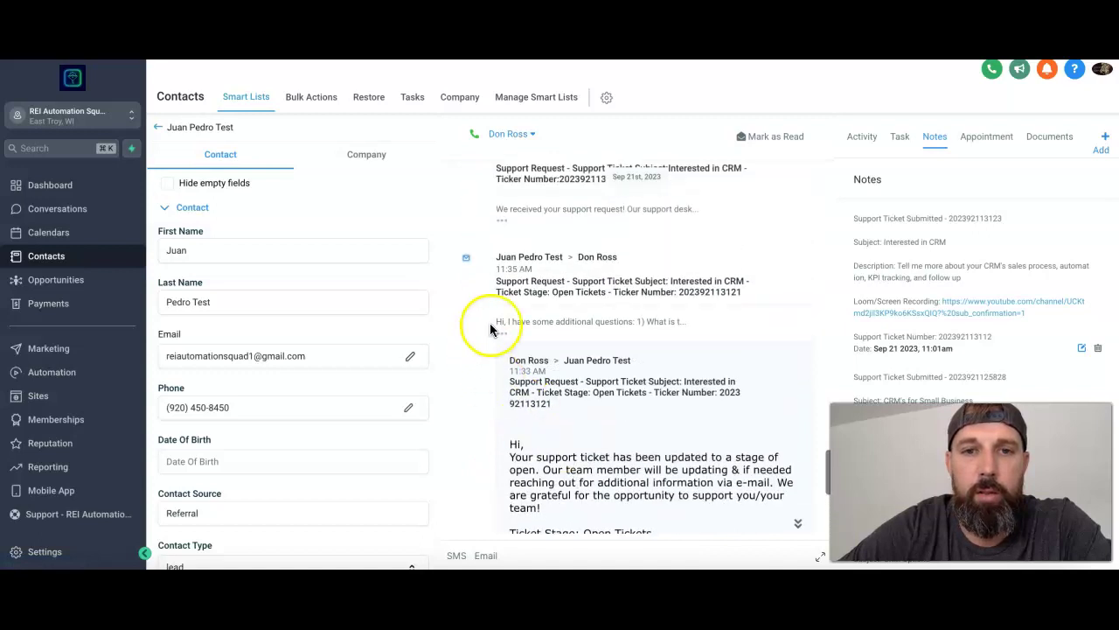
# Expand the client's reply to read both questions in full, and check the contact's tasks.
pyautogui.click(503, 335)
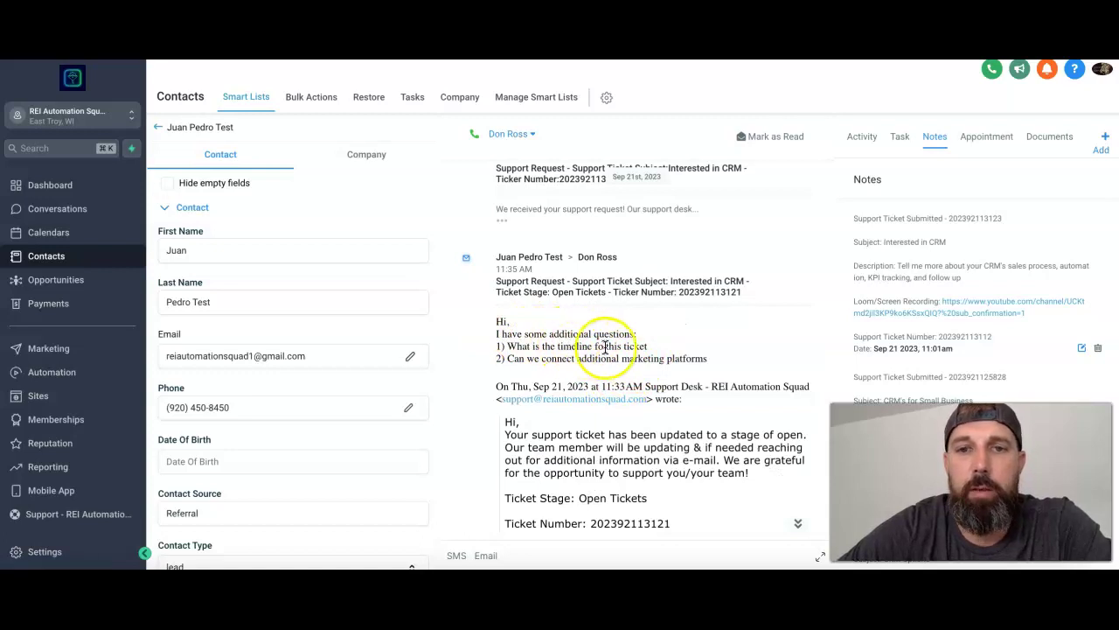
pyautogui.click(901, 138)
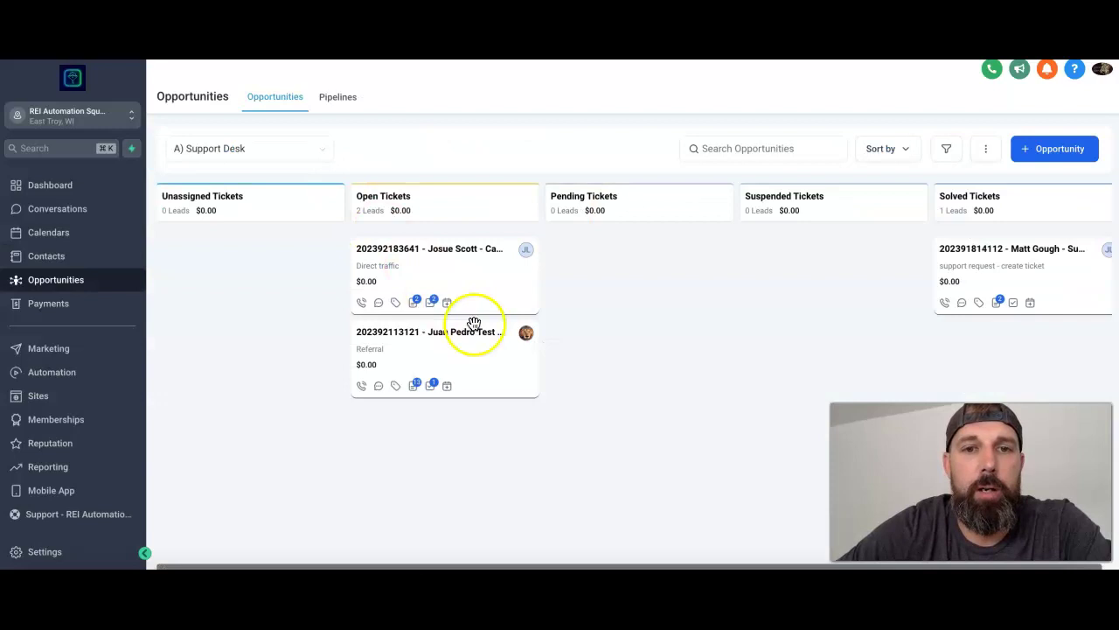
# Move the "Interested in CRM" ticket to the Pending Tickets stage and read the resulting stage email in Gmail.
pyautogui.moveTo(481, 359); pyautogui.dragTo(680, 271)
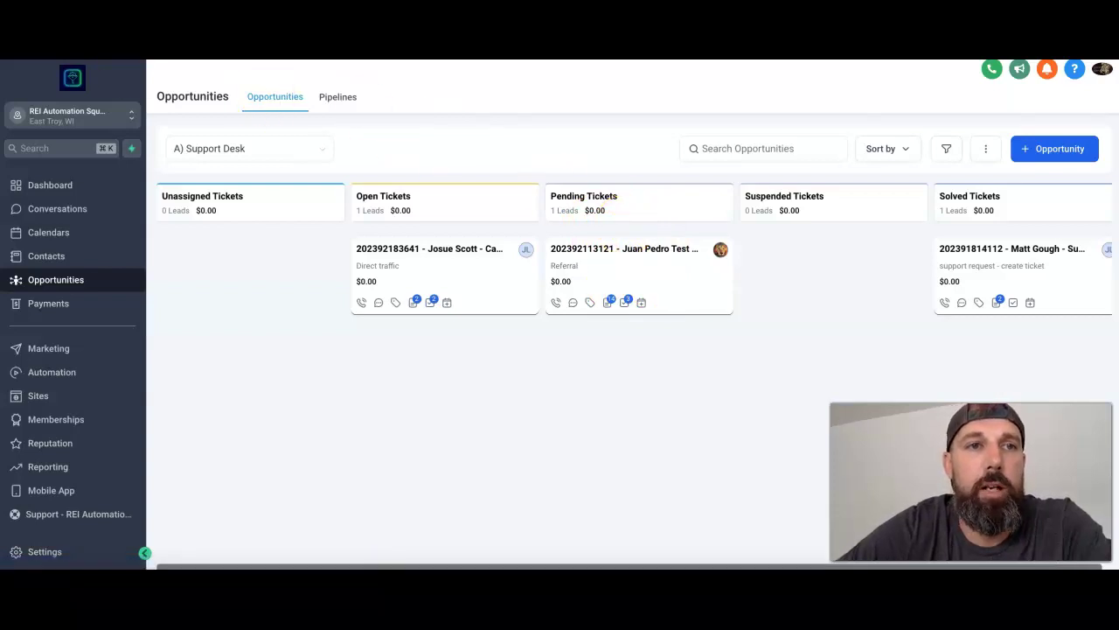
pyautogui.hotkey('ctrl', 'Tab')
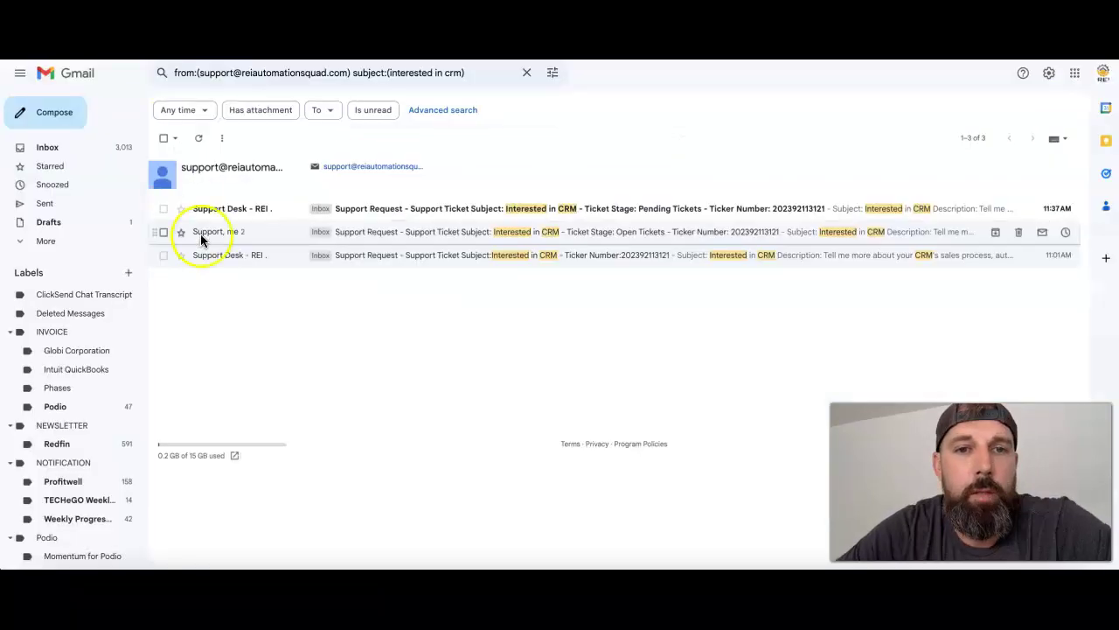
pyautogui.click(451, 209)
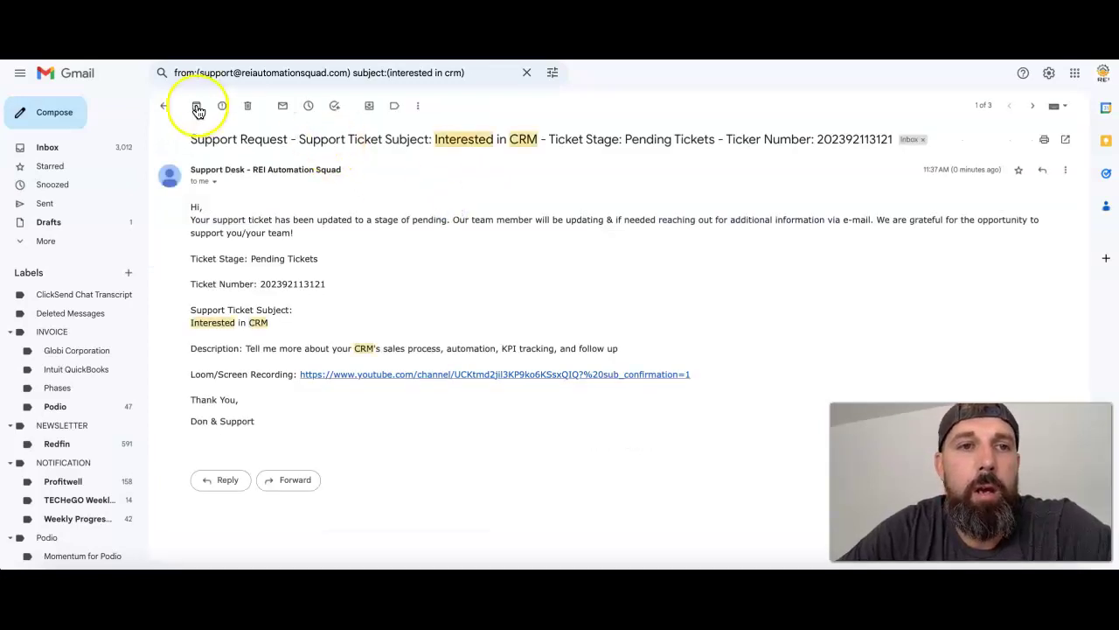
pyautogui.click(167, 108)
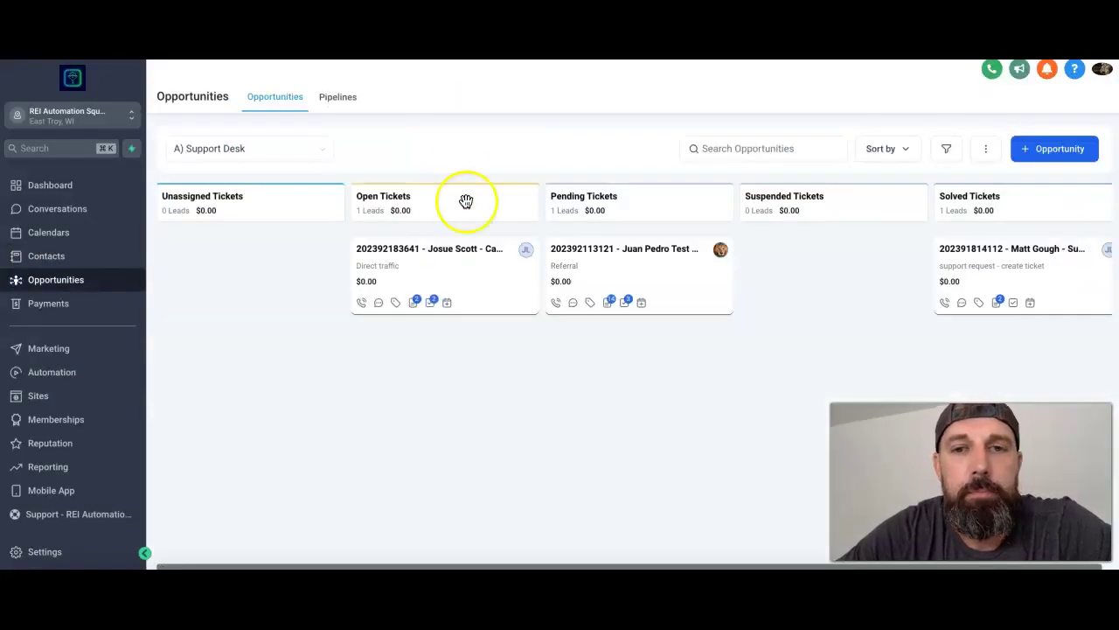
# Return to the CRM's Support Desk pipeline and move the pending ticket to the Suspended Tickets stage.
pyautogui.moveTo(663, 264); pyautogui.dragTo(828, 260)
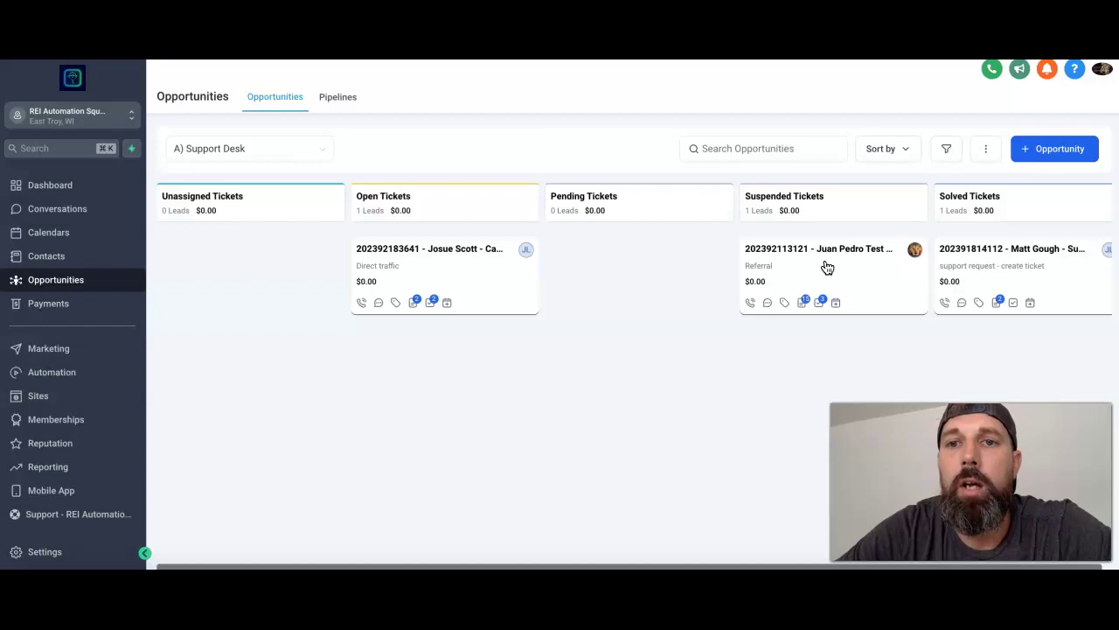
pyautogui.moveTo(783, 254); pyautogui.dragTo(832, 277)
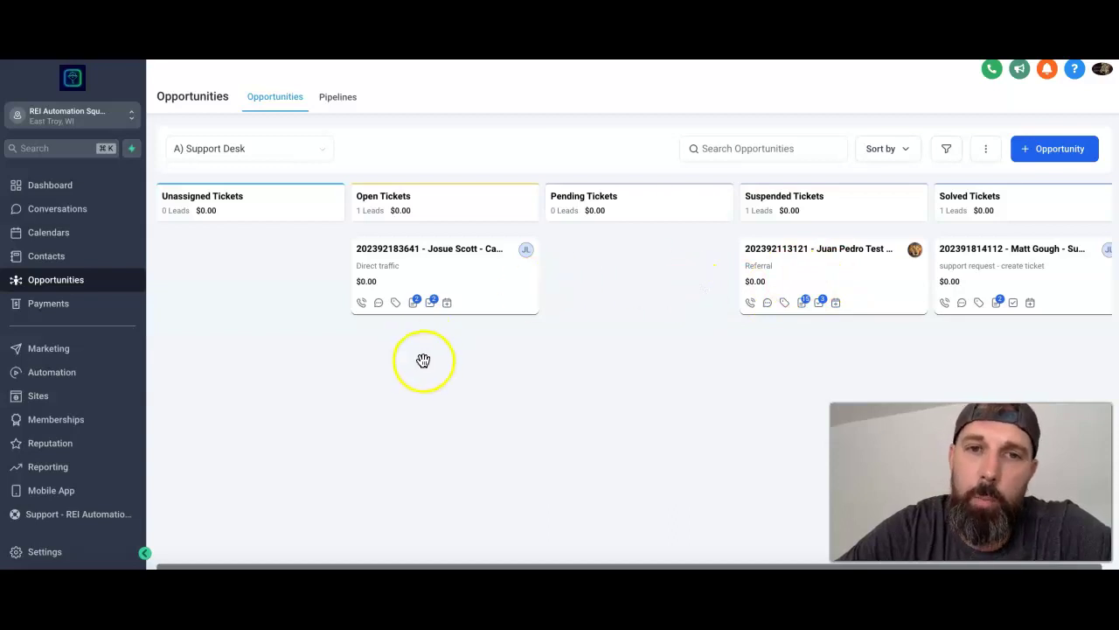
pyautogui.click(866, 291)
pyautogui.click(927, 303)
pyautogui.click(1052, 320)
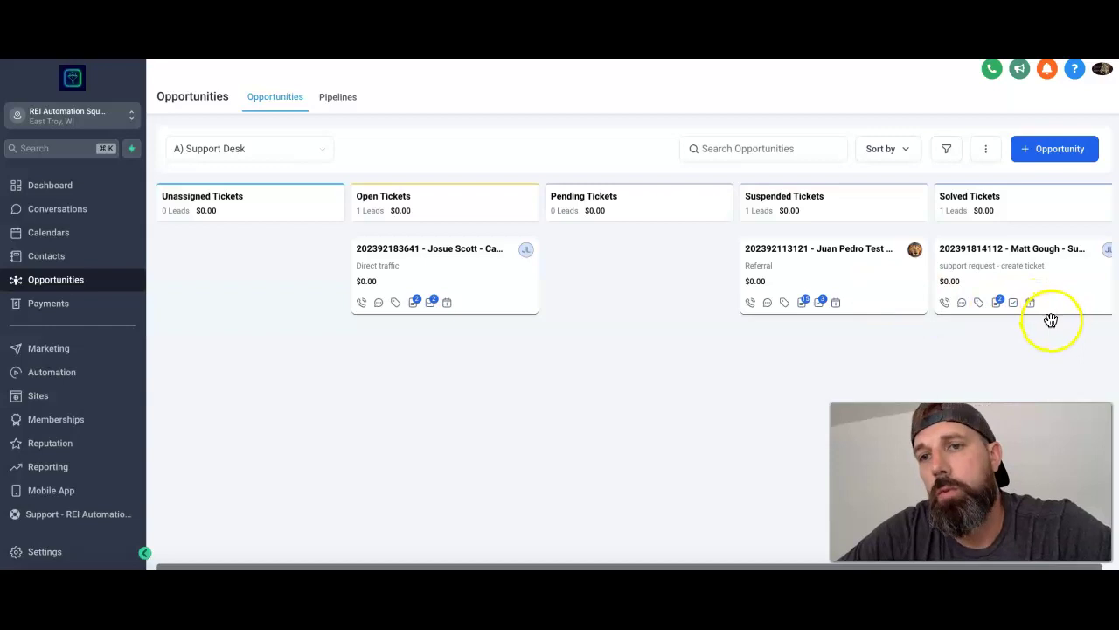
pyautogui.click(932, 260)
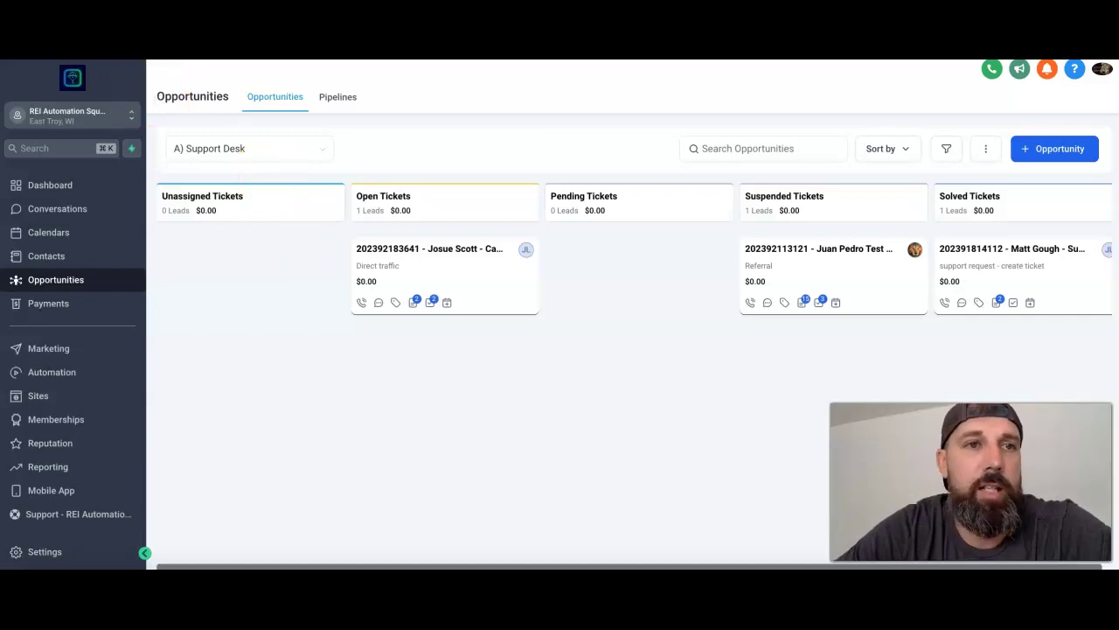
# Switch to Gmail, read the Suspended Tickets stage email, and return to the search results.
pyautogui.click(219, 51)
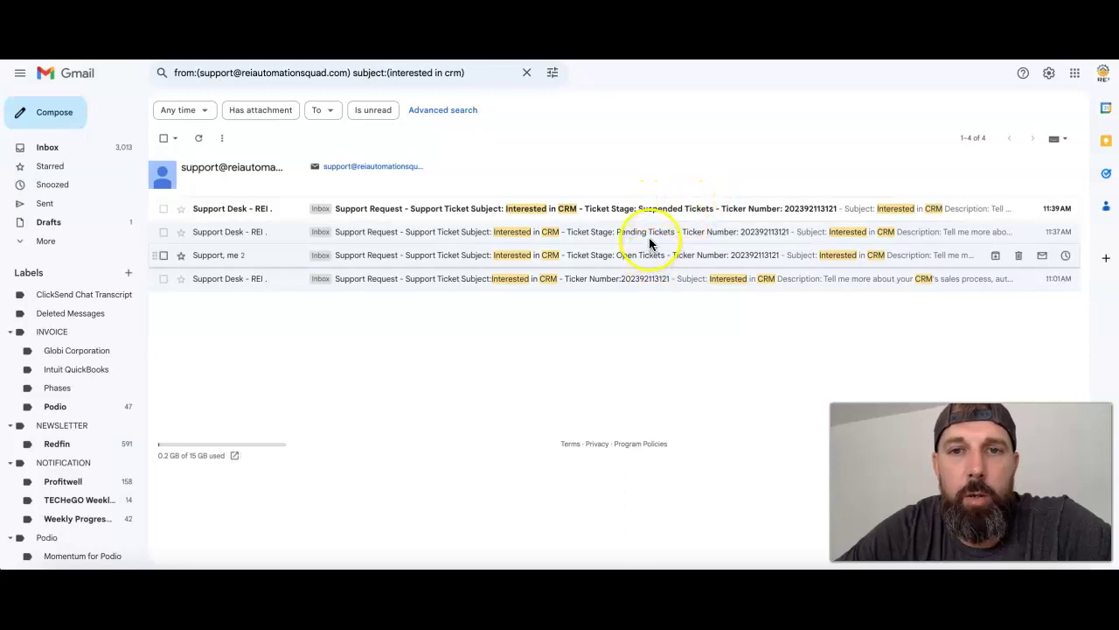
pyautogui.click(639, 210)
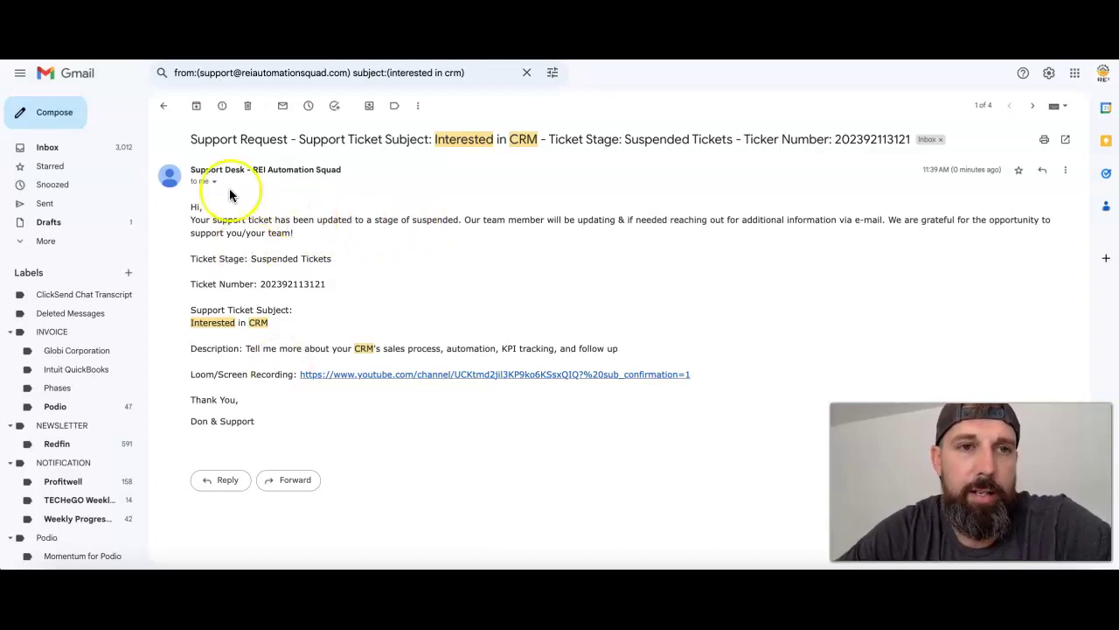
pyautogui.click(163, 107)
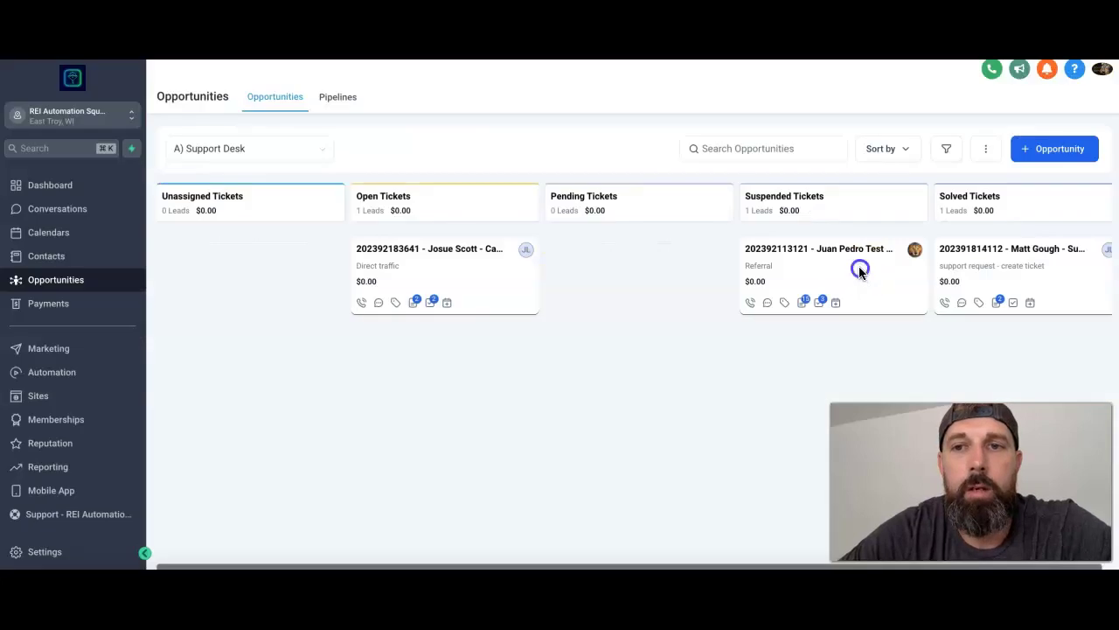
# Open the suspended ticket in the CRM and begin its internal notes with "Client has been able to figure out".
pyautogui.click(860, 267)
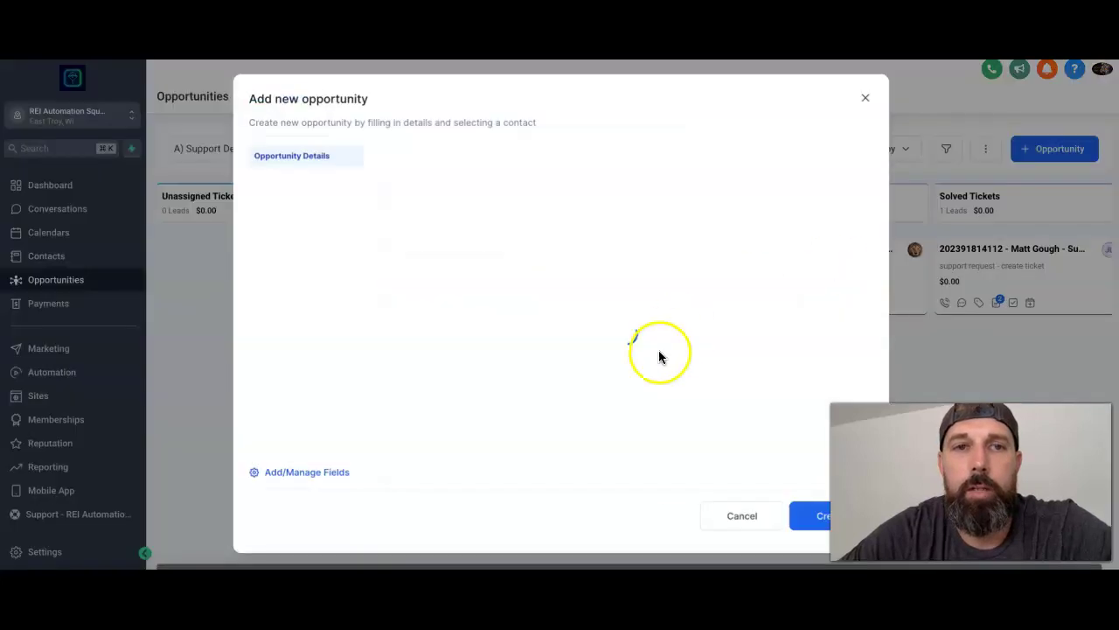
pyautogui.scroll(-5, 653, 334)
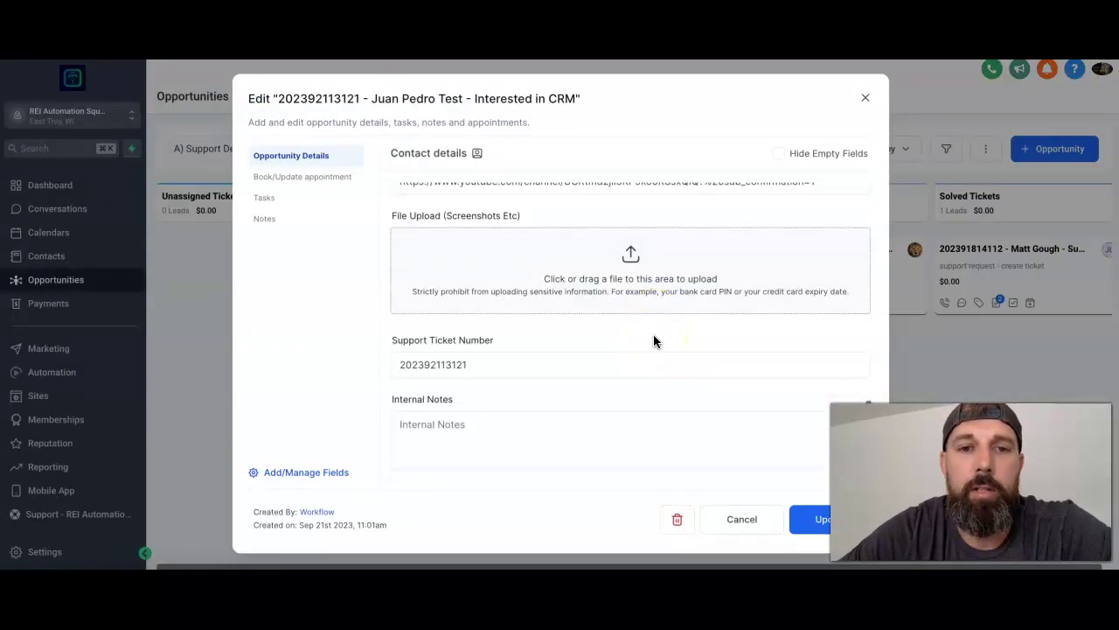
pyautogui.click(601, 430)
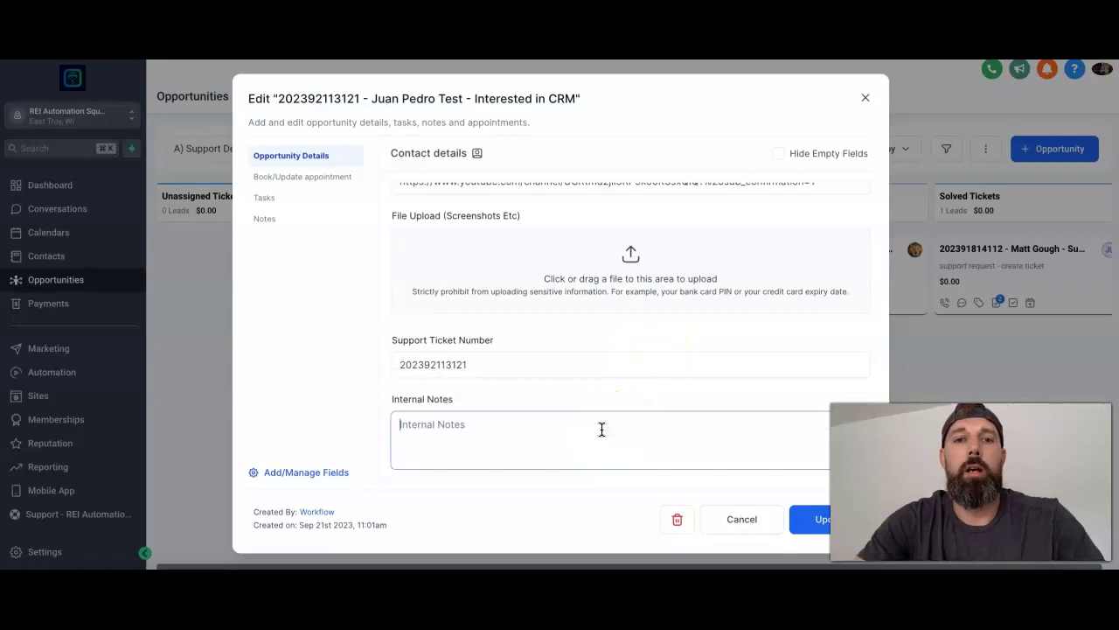
pyautogui.write('Client is')
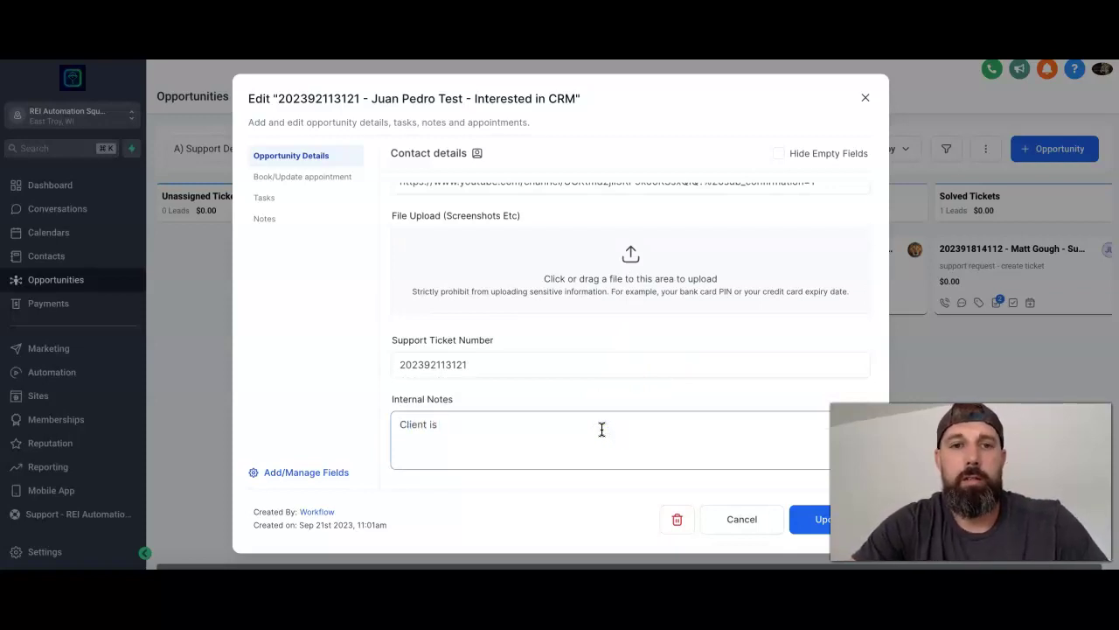
pyautogui.press('BackSpace')
pyautogui.press('BackSpace')
pyautogui.write('has been ')
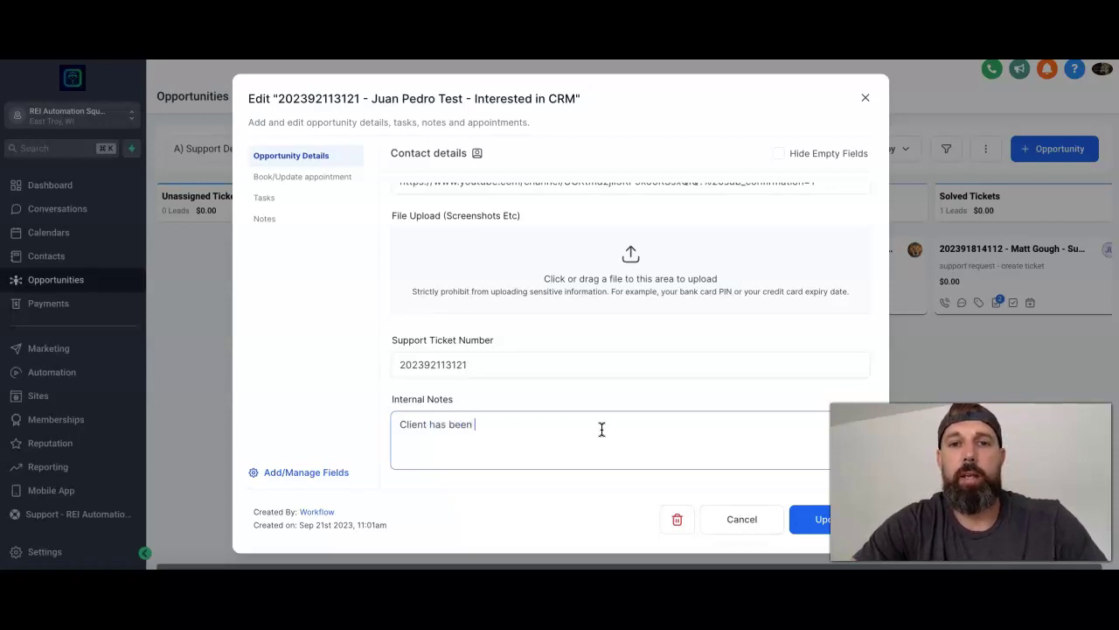
pyautogui.write('able to figure out ')
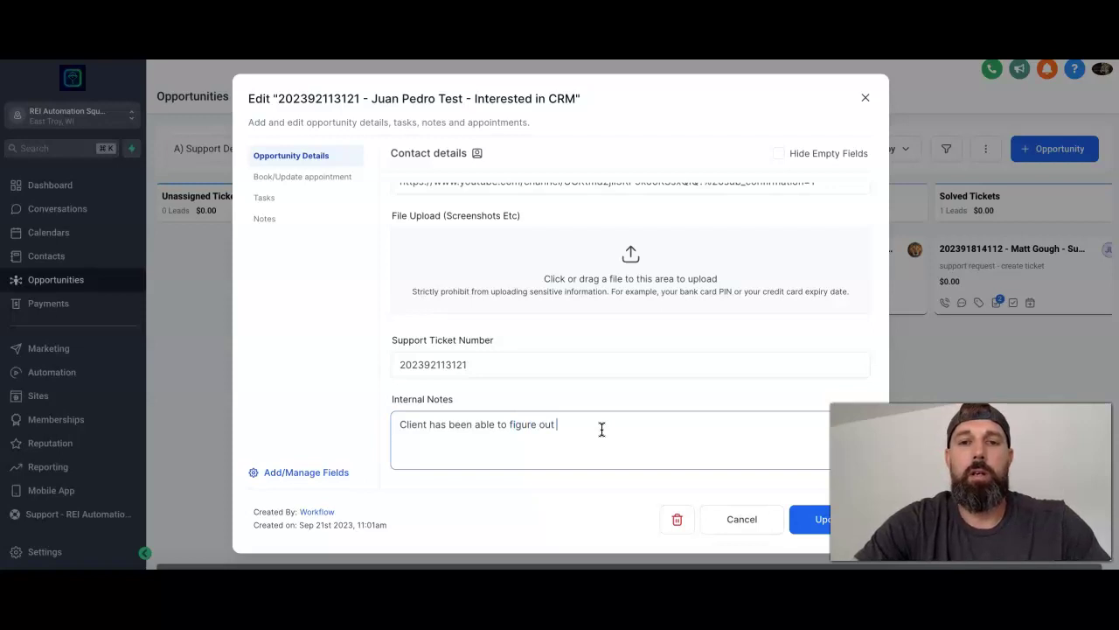
# Complete the internal note with "the marketing platform to connect" and save the ticket.
pyautogui.write('the marketing ')
pyautogui.write('chang')
pyautogui.press('BackSpace')
pyautogui.press('BackSpace')
pyautogui.press('BackSpace')
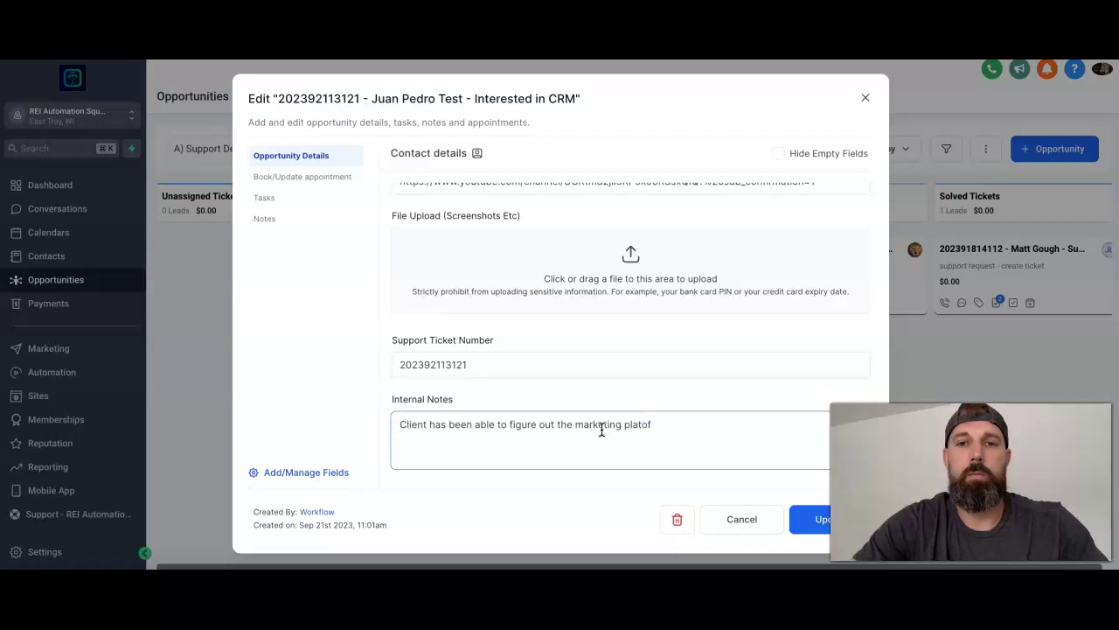
pyautogui.write('plato')
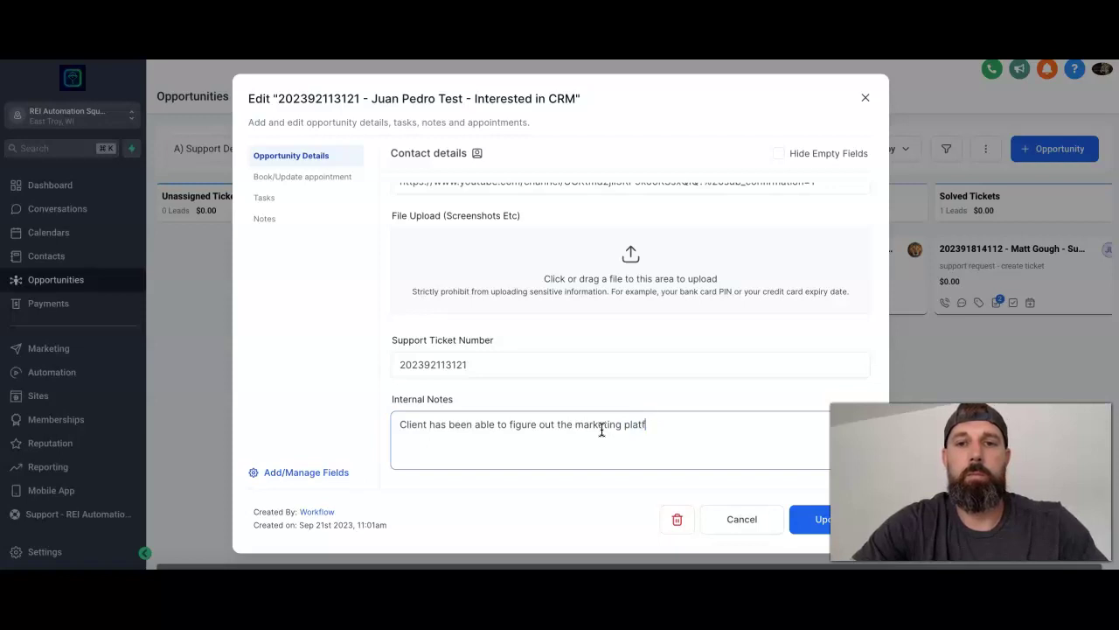
pyautogui.write('orm to connect')
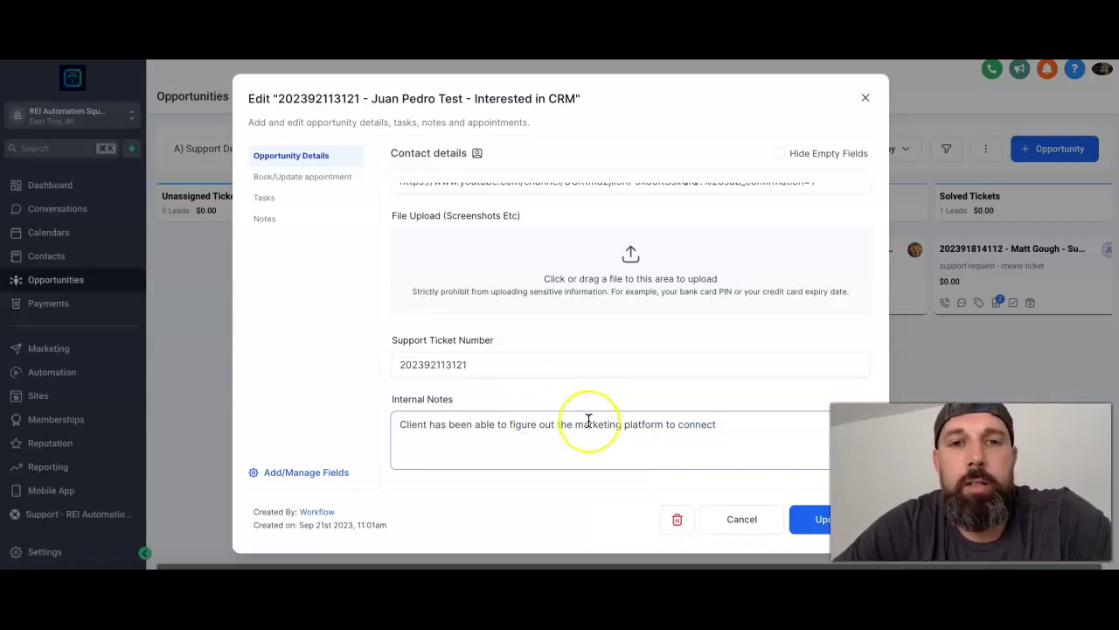
pyautogui.click(641, 436)
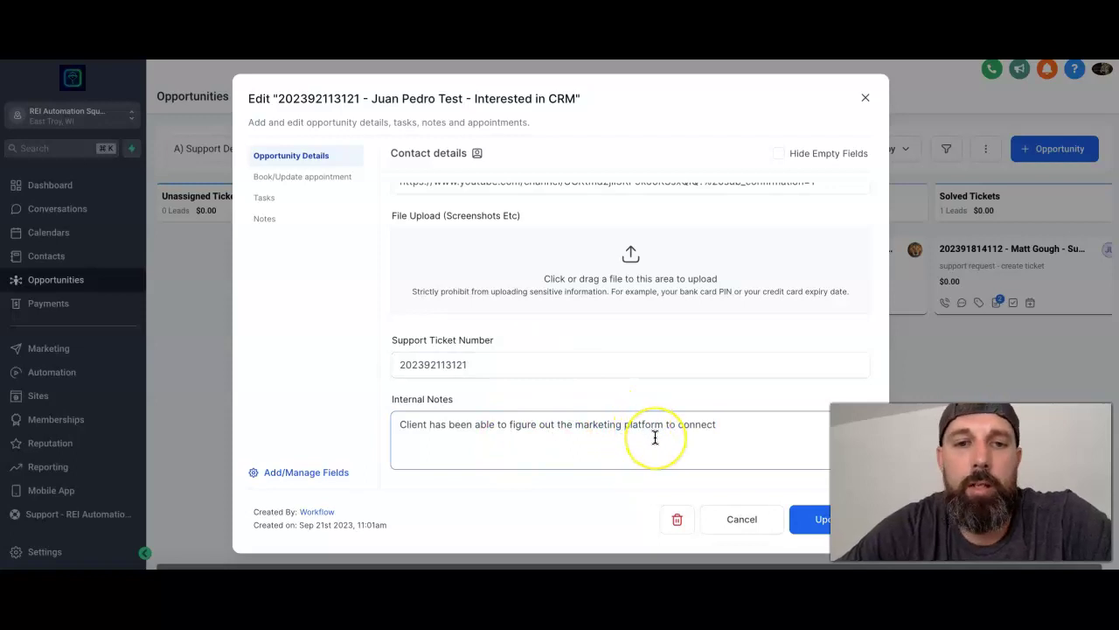
pyautogui.click(809, 520)
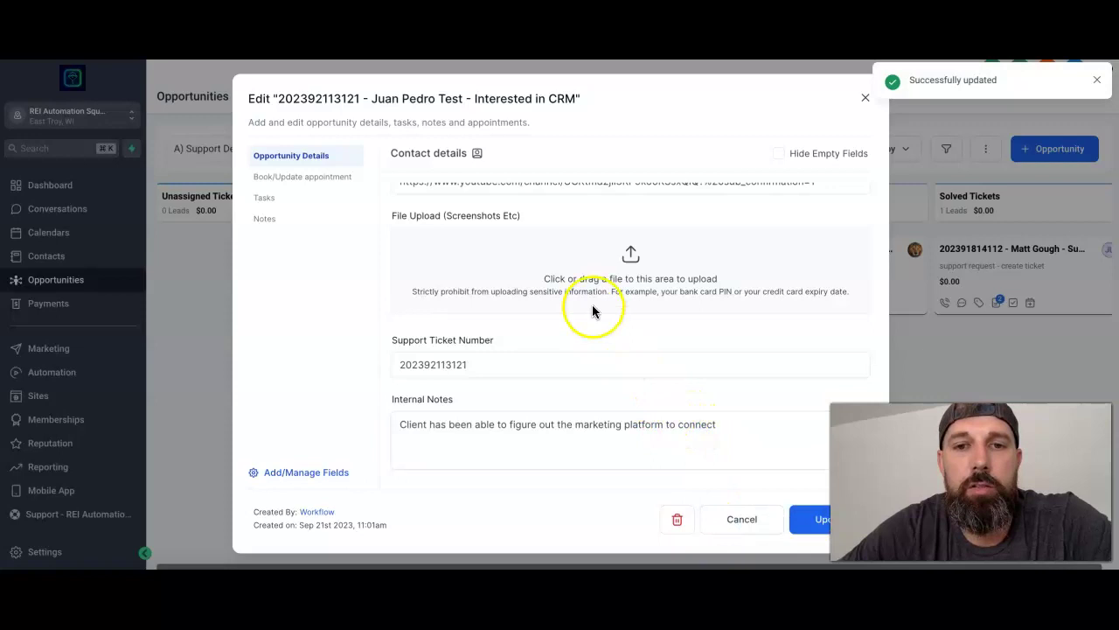
# Set the ticket's stage to Solved Tickets, save and close it, and refresh the pipeline board.
pyautogui.scroll(5, 548, 398)
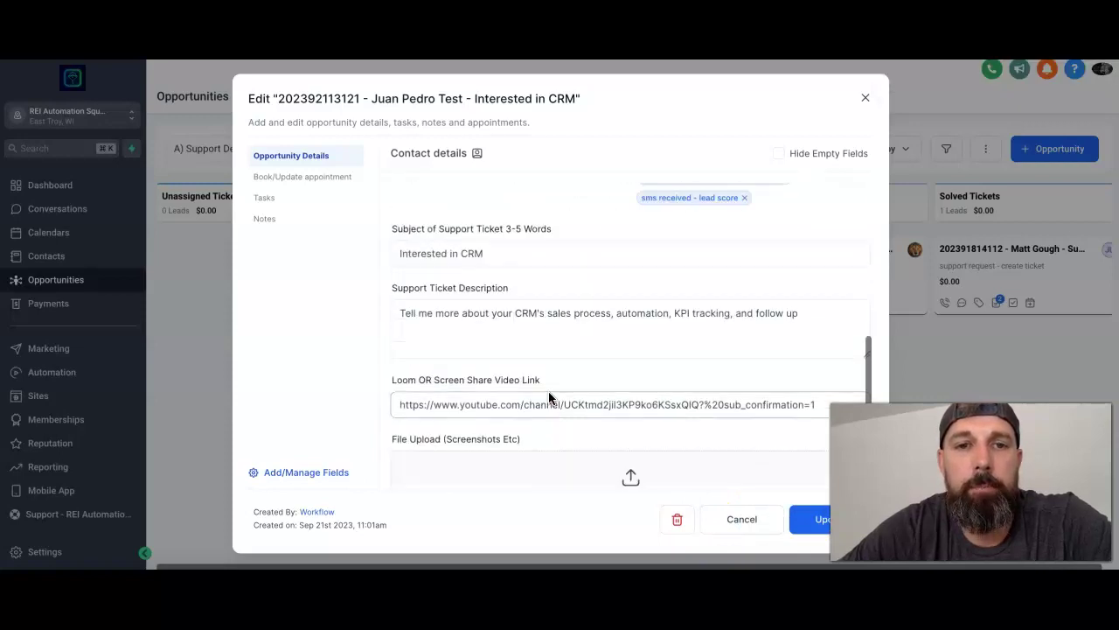
pyautogui.scroll(5, 548, 398)
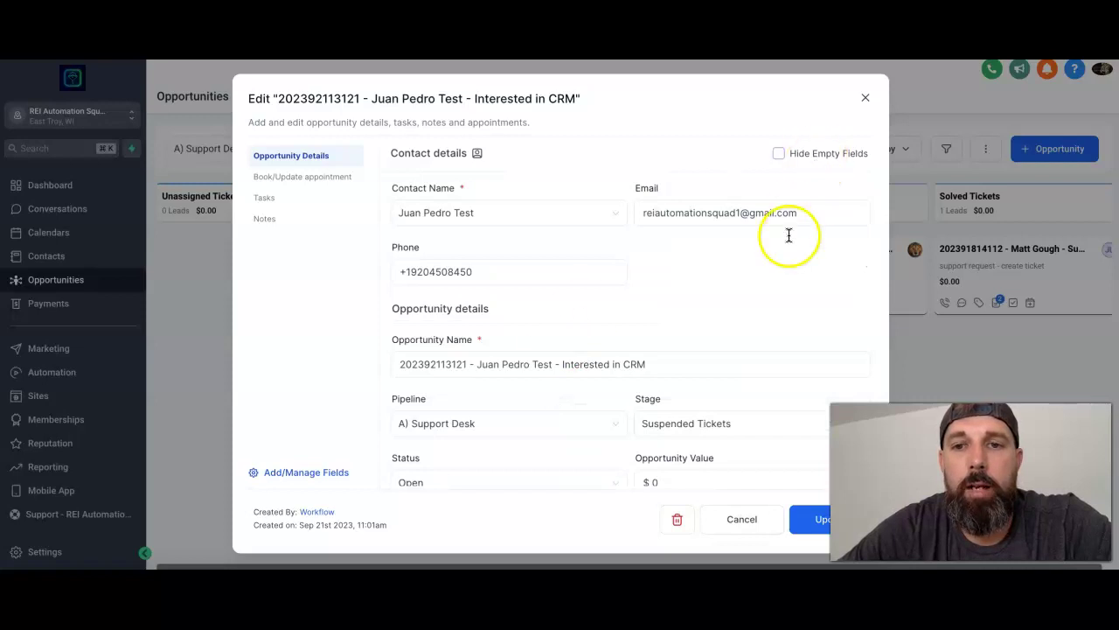
pyautogui.scroll(-4, 790, 238)
pyautogui.scroll(1, 790, 238)
pyautogui.click(859, 211)
pyautogui.click(754, 329)
pyautogui.click(813, 520)
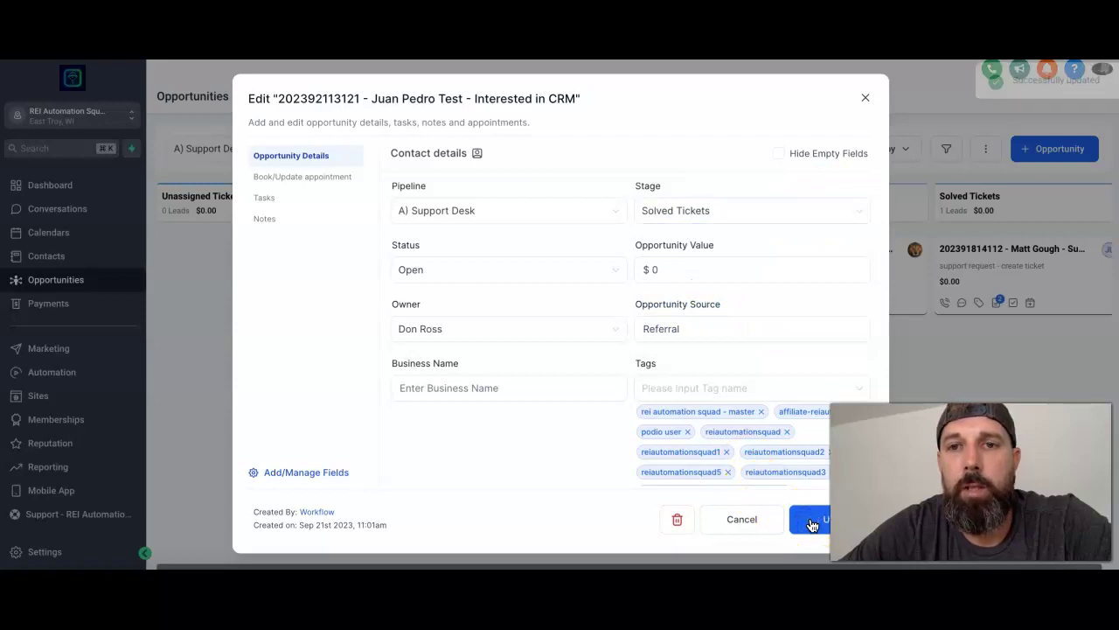
pyautogui.click(866, 99)
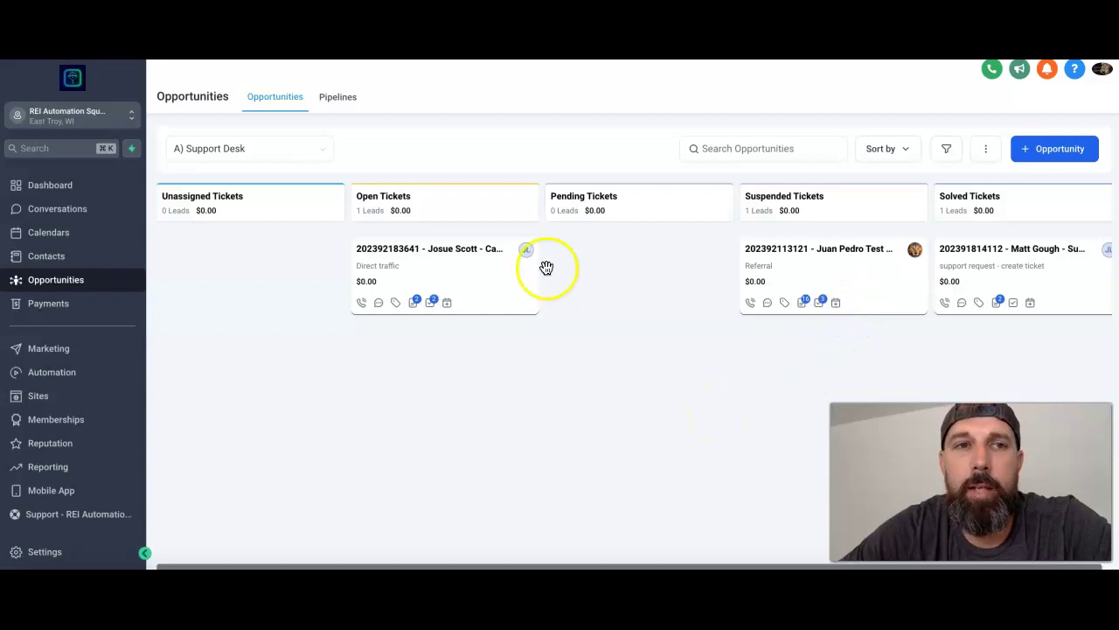
pyautogui.press('super+r')
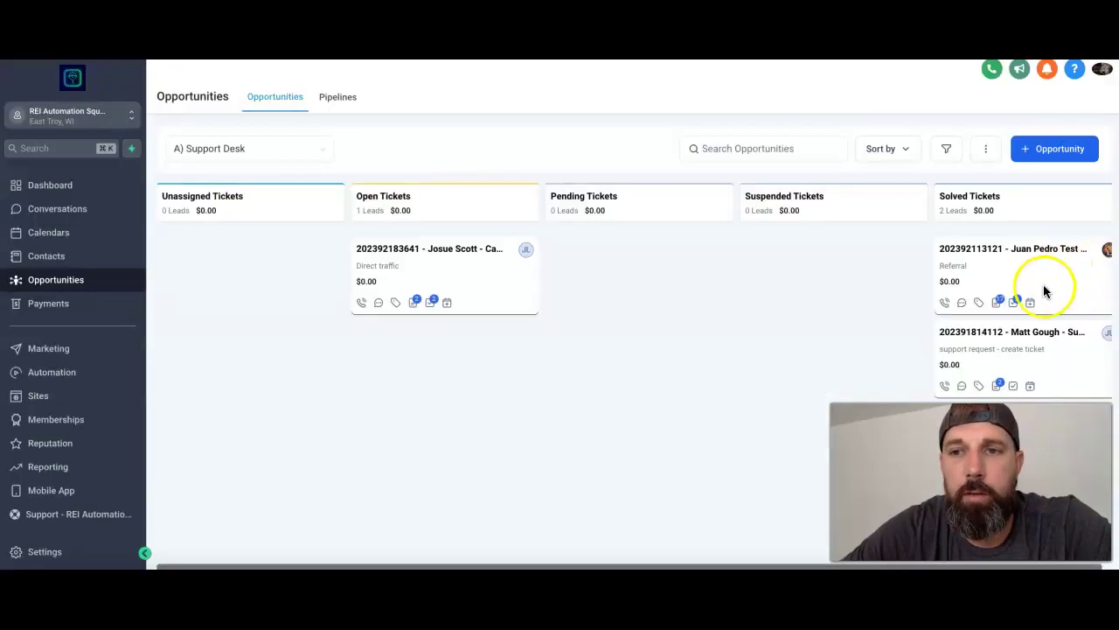
# Preview the solved ticket's notes and tasks on its card, and open its task list to review the client reply and ticket tasks.
pyautogui.moveTo(997, 302)
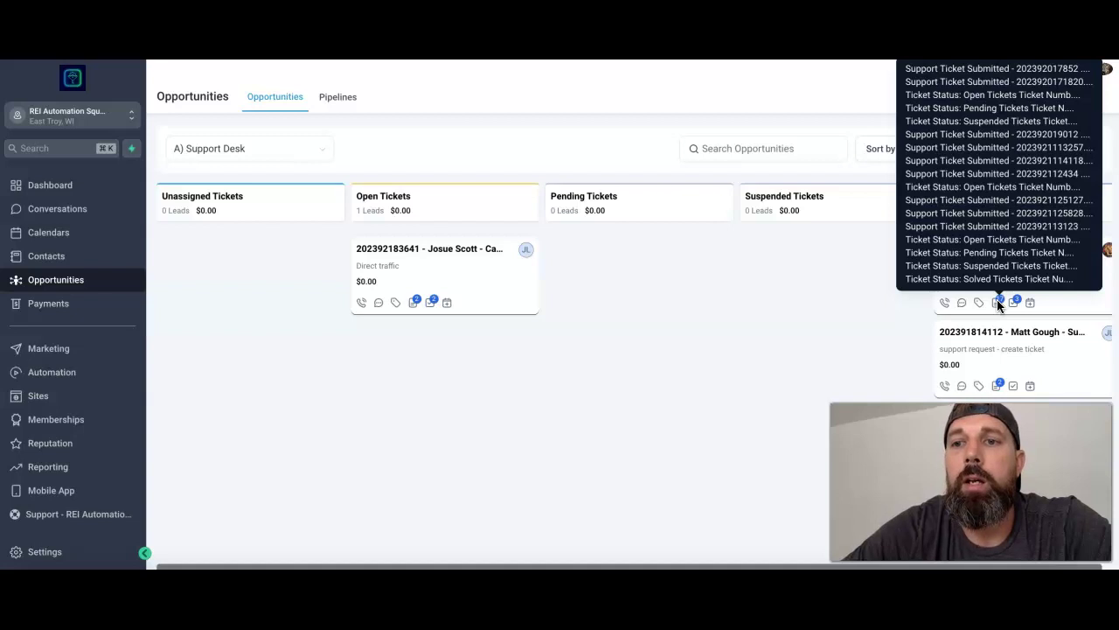
pyautogui.click(1015, 306)
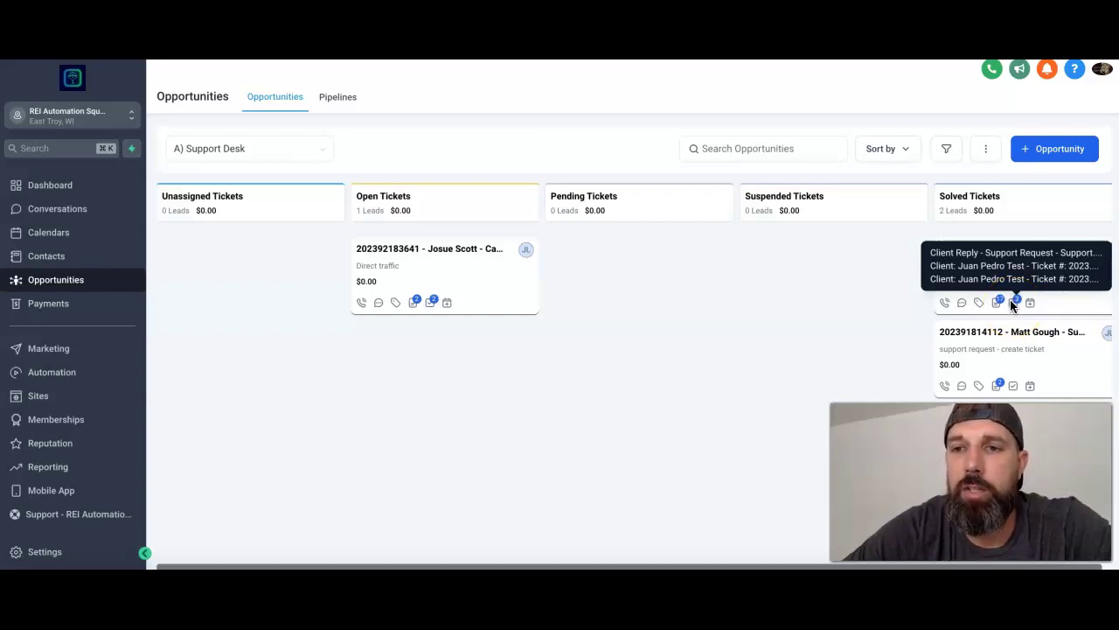
pyautogui.click(1035, 271)
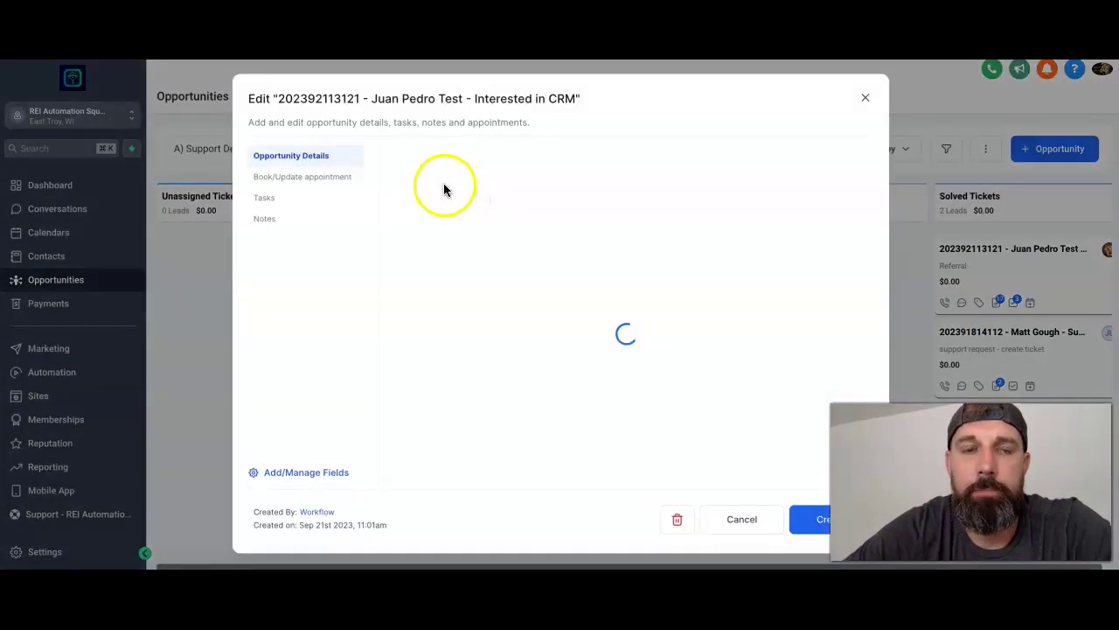
pyautogui.click(266, 198)
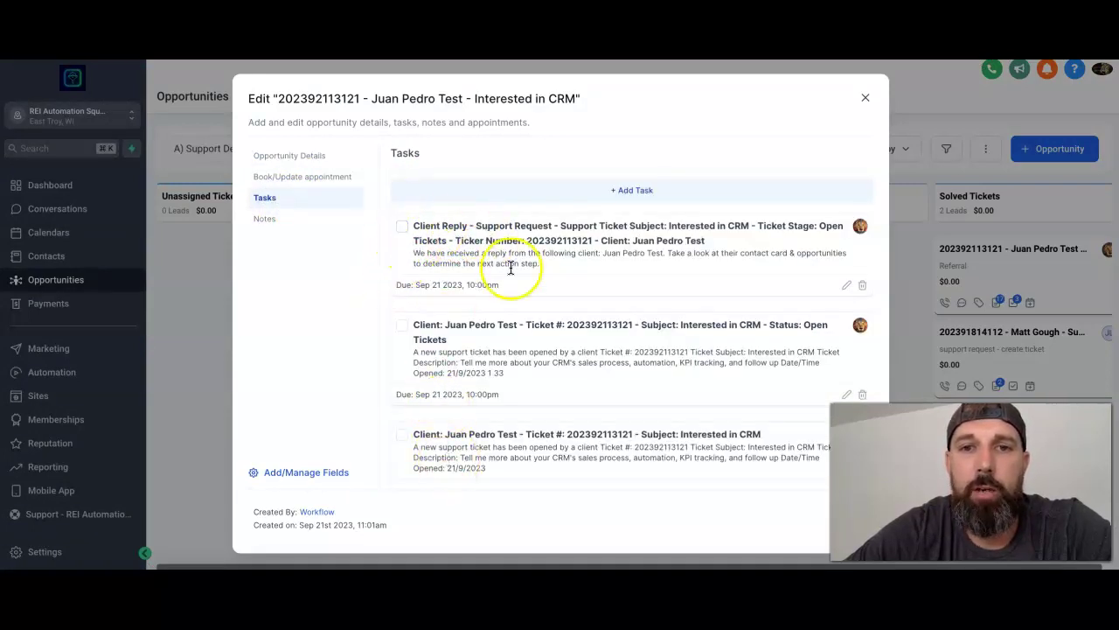
pyautogui.scroll(-3, 610, 304)
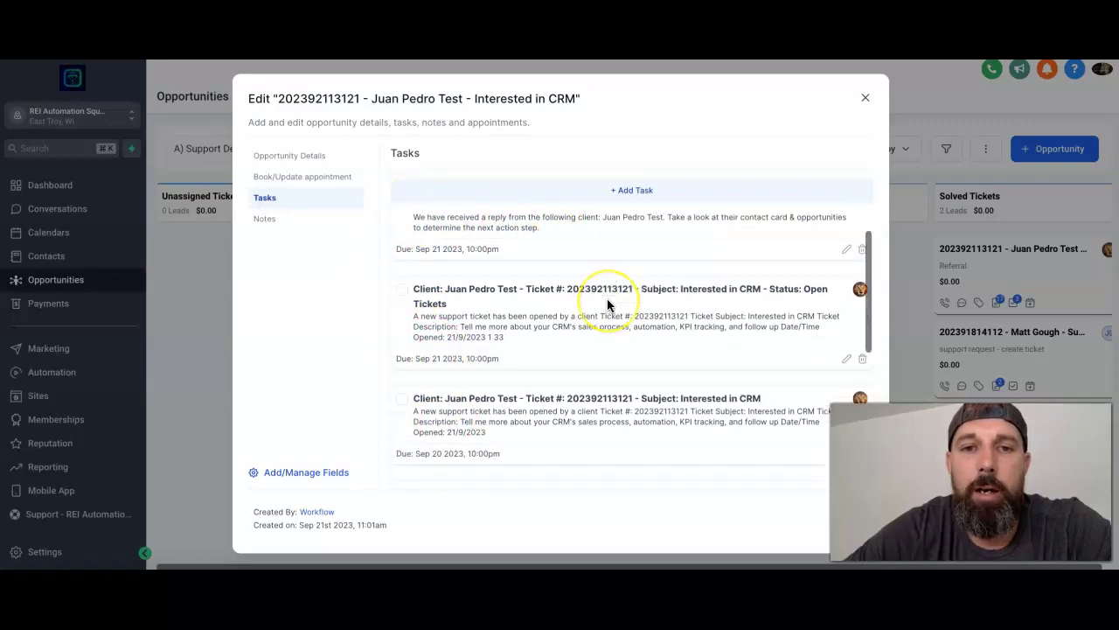
pyautogui.scroll(3, 610, 305)
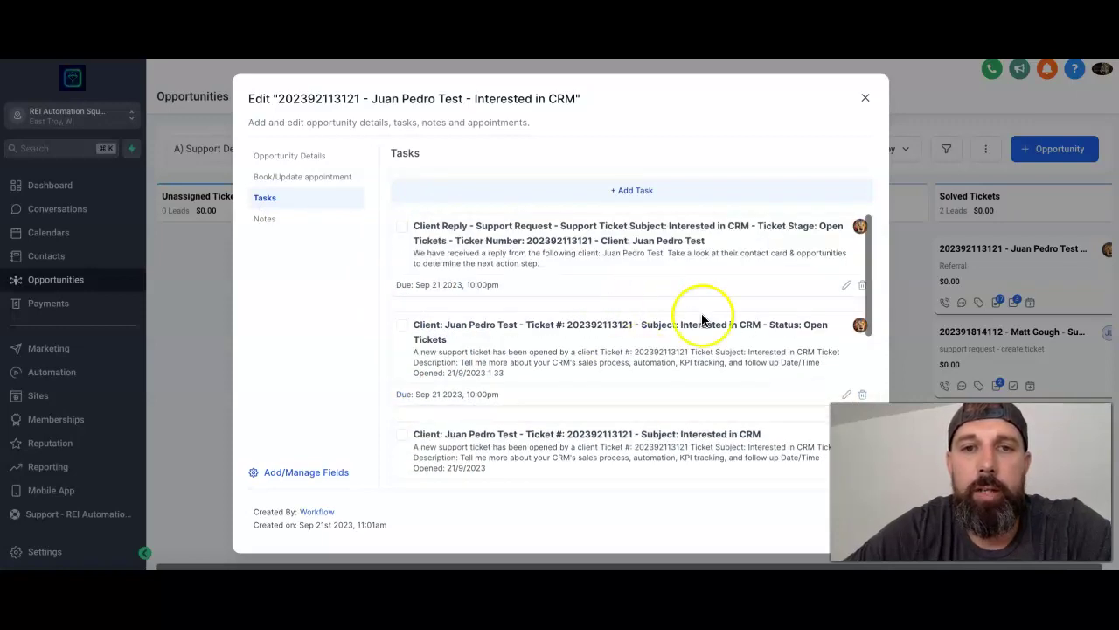
# Mark the client reply task and both new-ticket tasks on the solved ticket as completed.
pyautogui.click(402, 226)
pyautogui.click(401, 326)
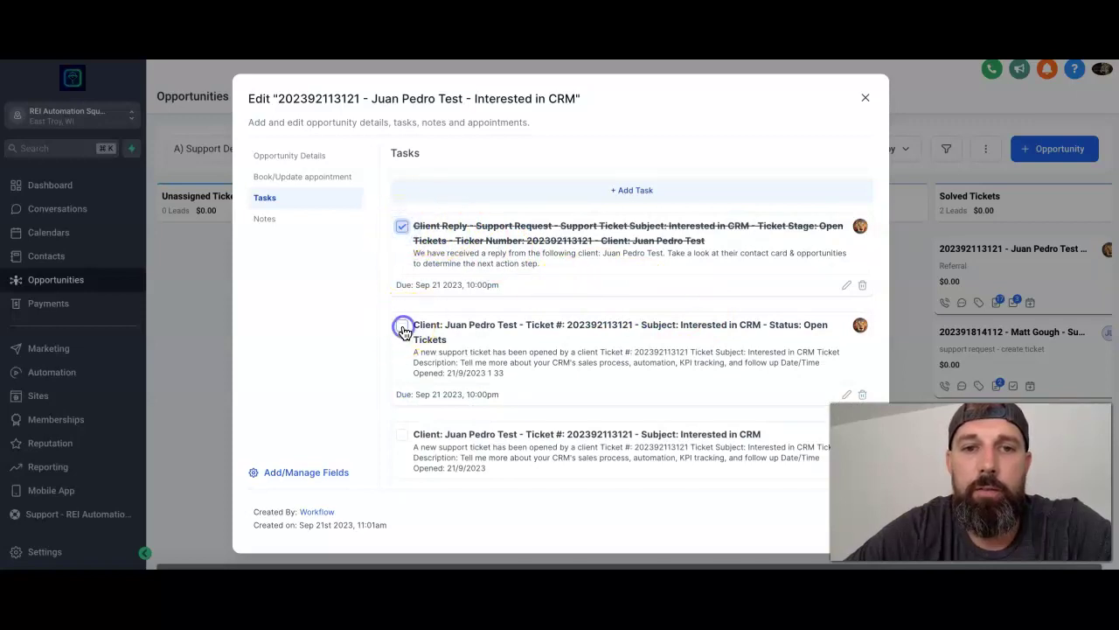
pyautogui.scroll(-1, 400, 341)
pyautogui.click(401, 363)
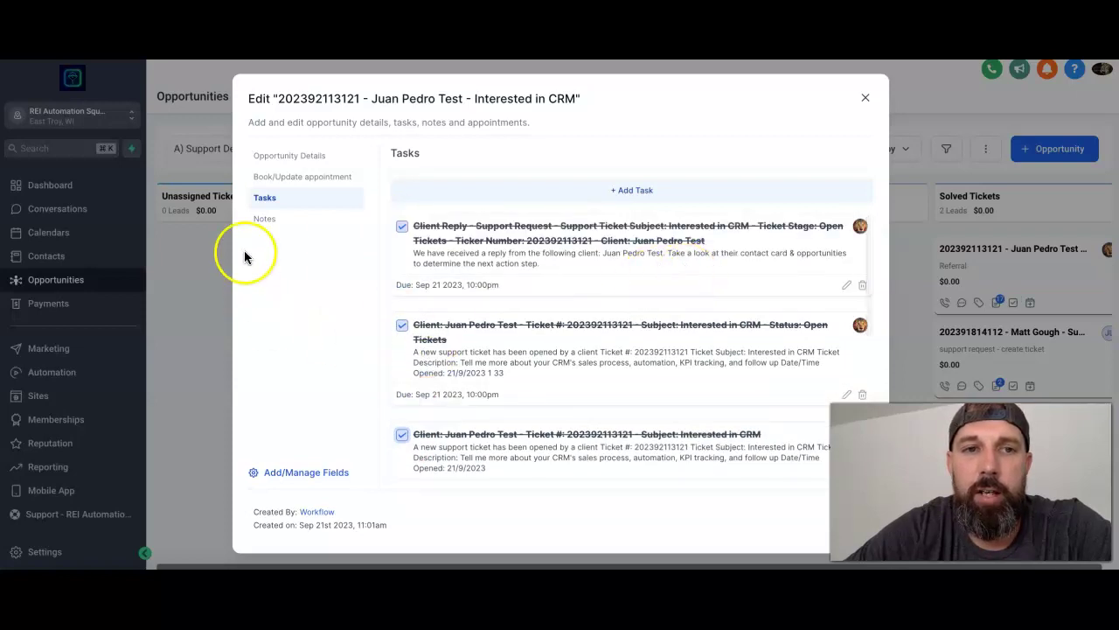
# Open the solved ticket's notes and review the logged entries for the Solved and Suspended stages.
pyautogui.click(273, 219)
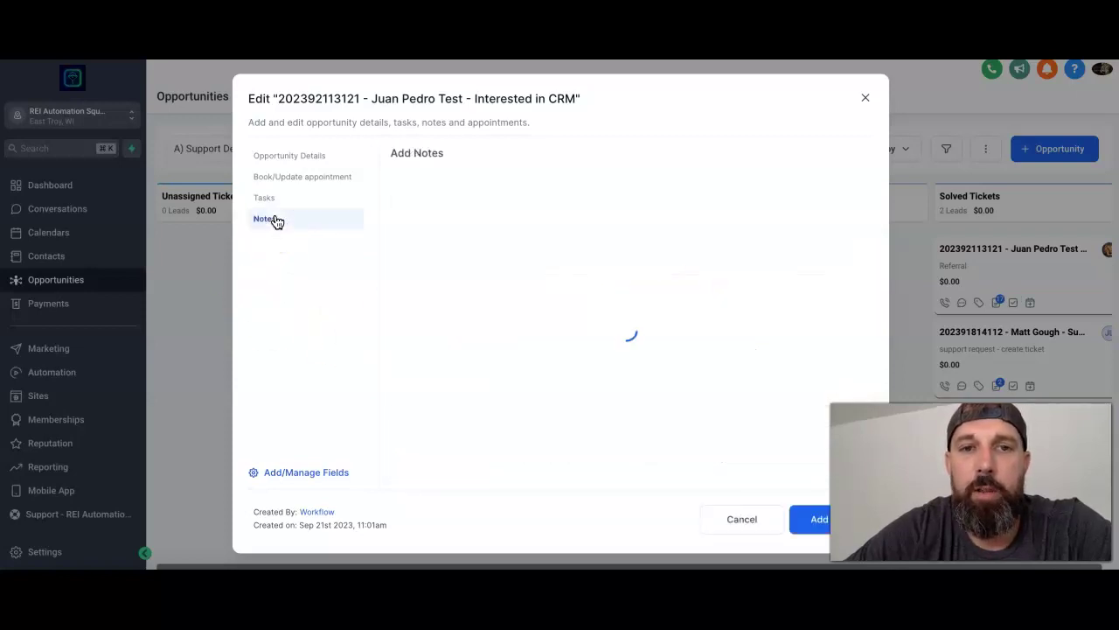
pyautogui.scroll(-5, 468, 286)
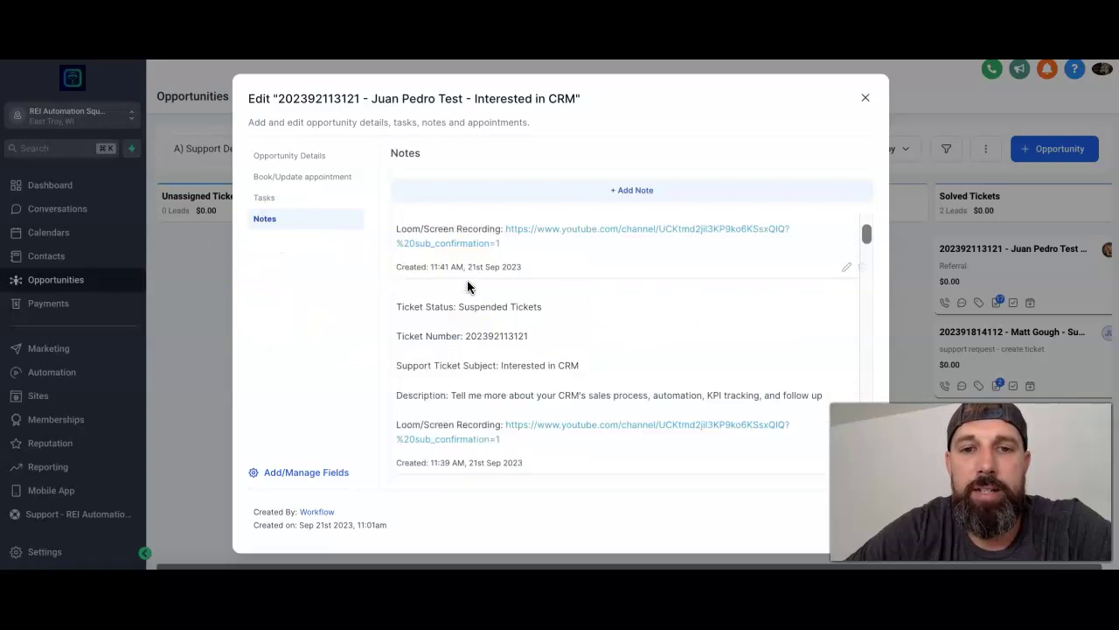
pyautogui.scroll(5, 469, 285)
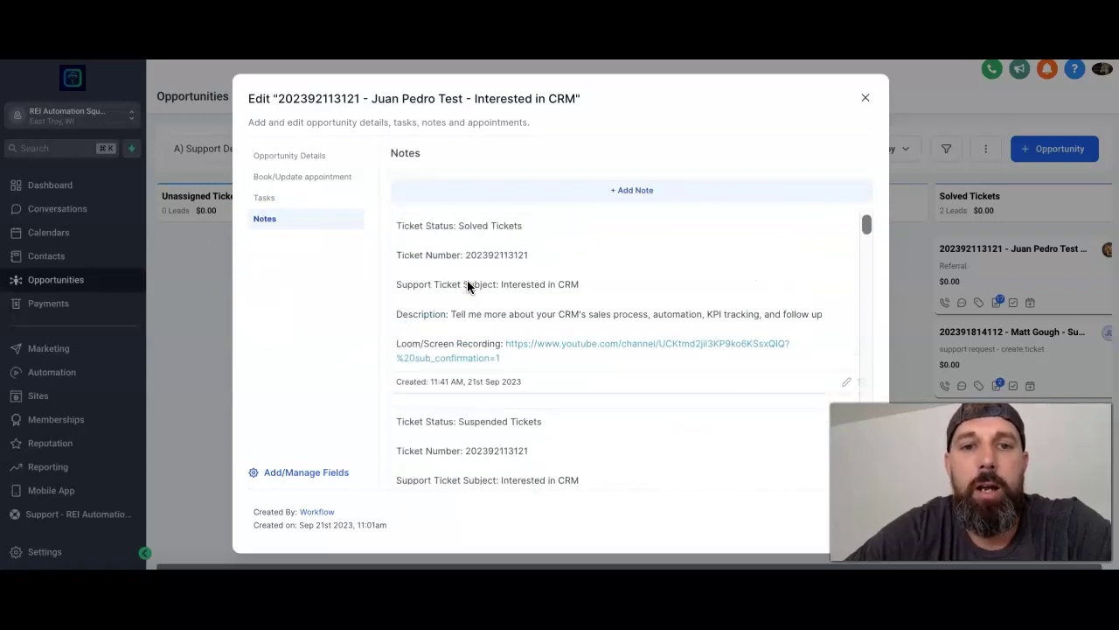
pyautogui.scroll(-1, 446, 379)
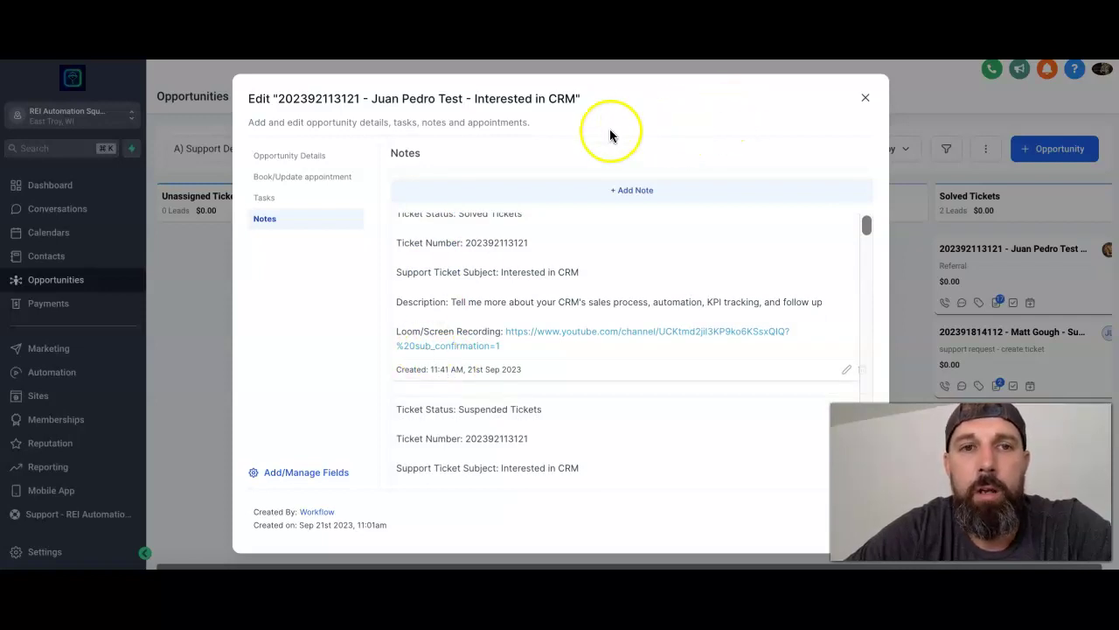
# Open the client's contact record from the ticket's opportunity details and review its support ticket fields.
pyautogui.click(310, 157)
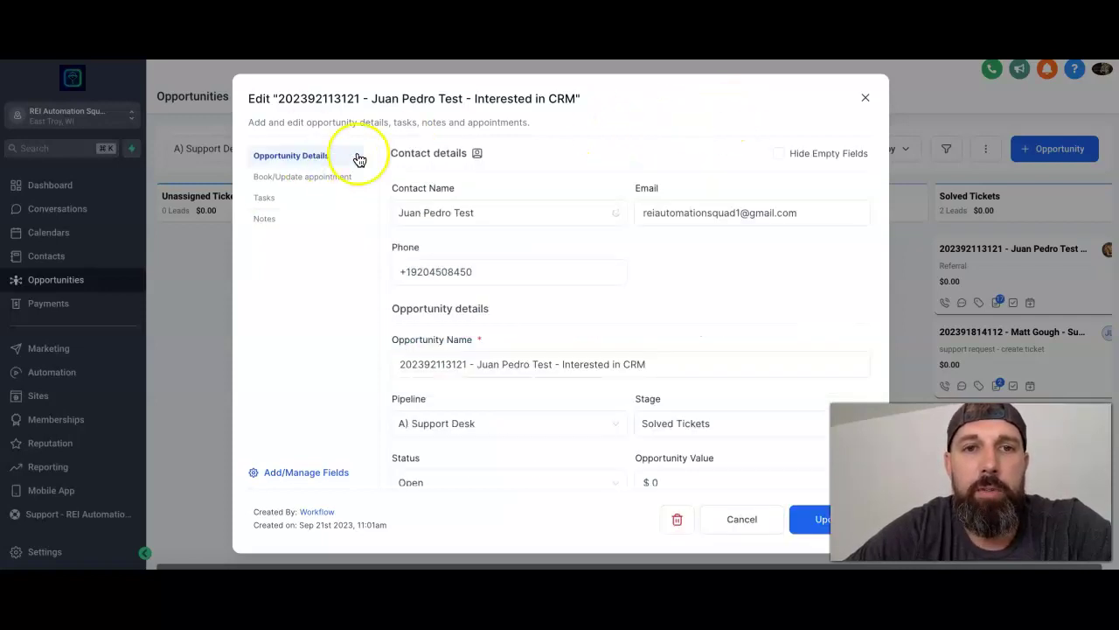
pyautogui.click(478, 157)
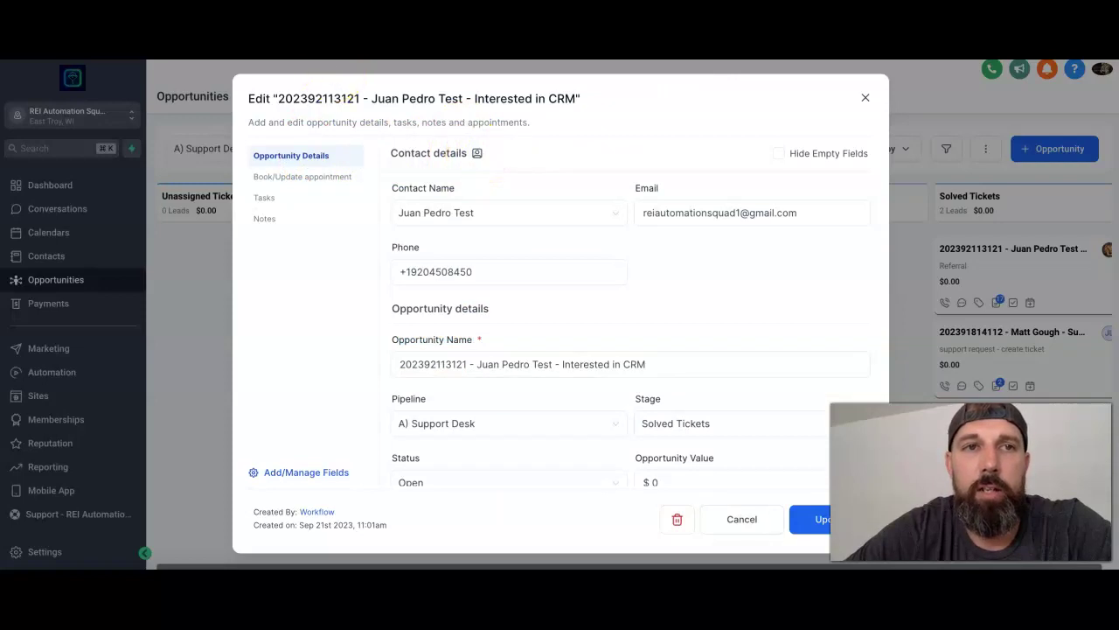
pyautogui.scroll(-8, 271, 238)
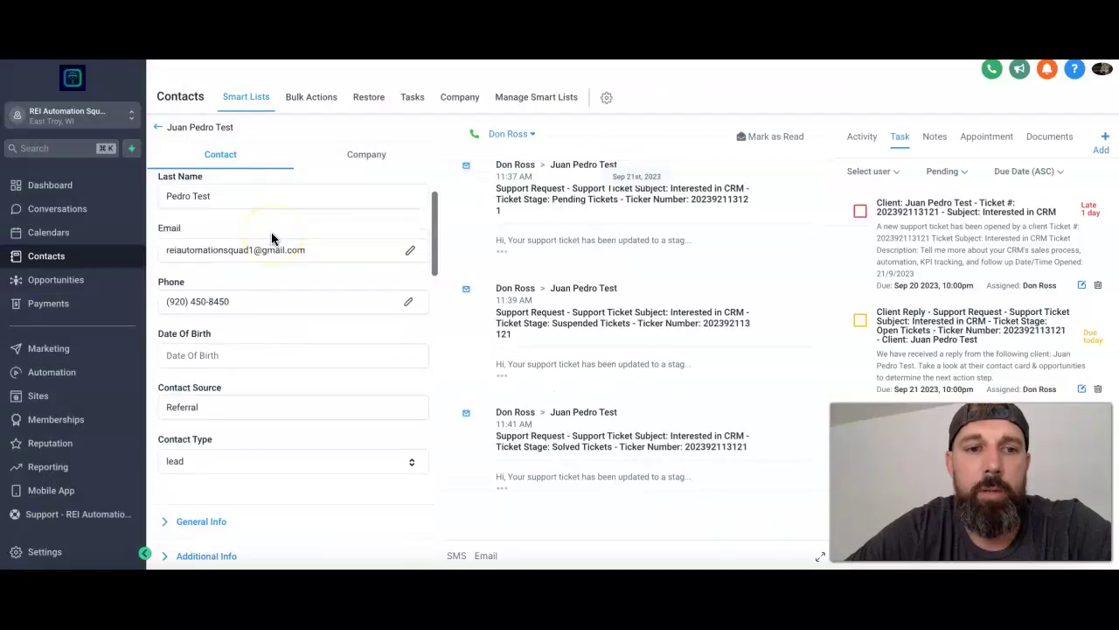
pyautogui.scroll(-6, 271, 238)
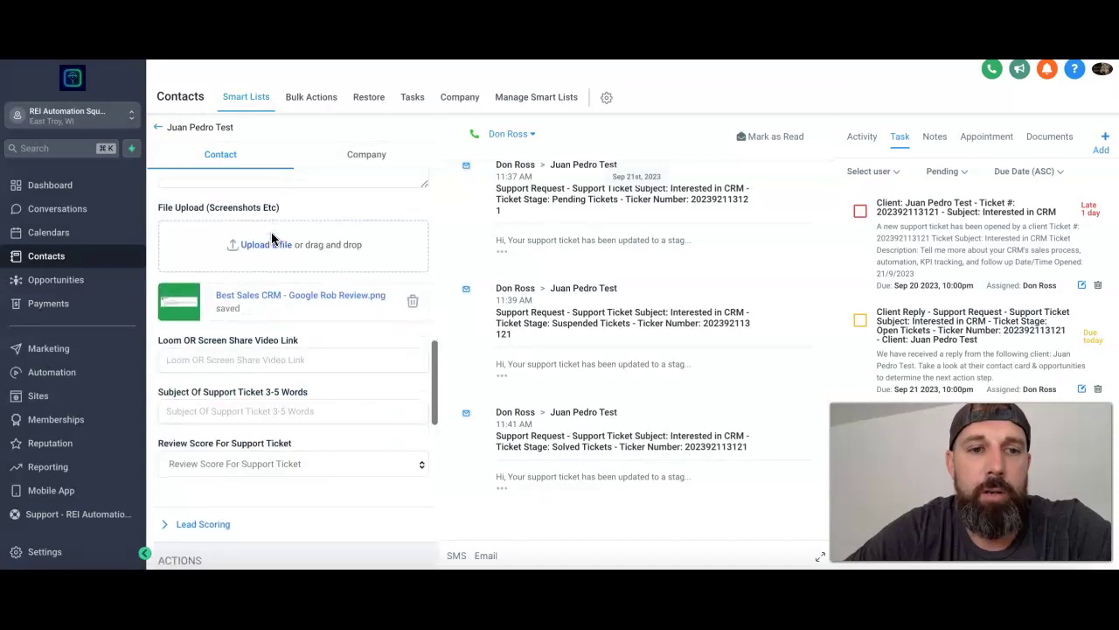
pyautogui.scroll(4, 275, 237)
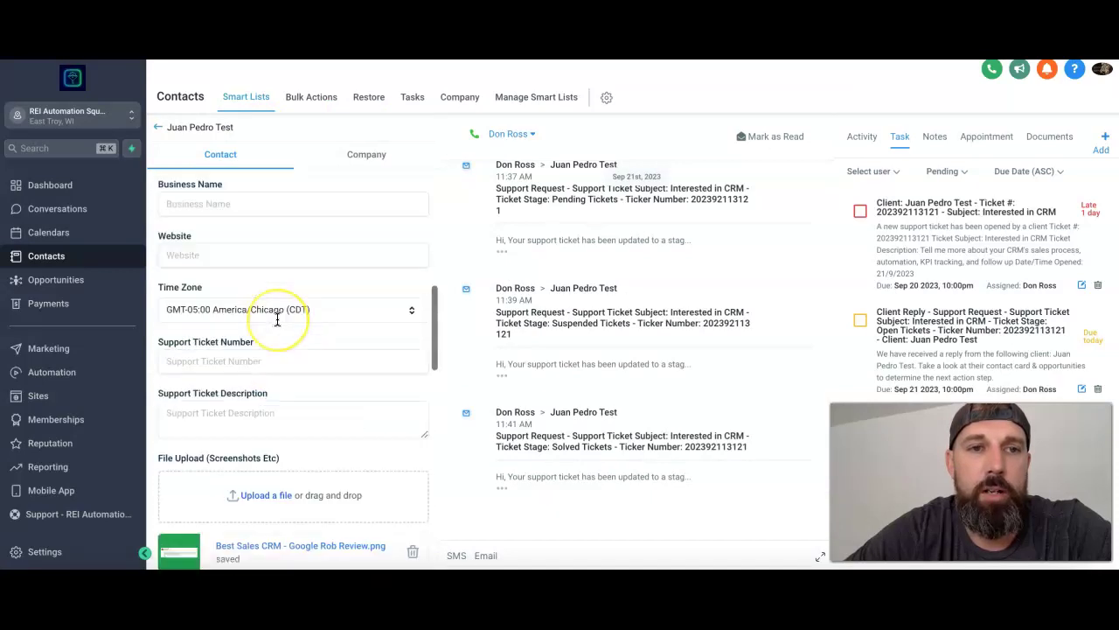
# Collapse the contact's Support Tickets section and expand Opportunities to view the linked support desk ticket.
pyautogui.scroll(2, 275, 317)
pyautogui.click(181, 250)
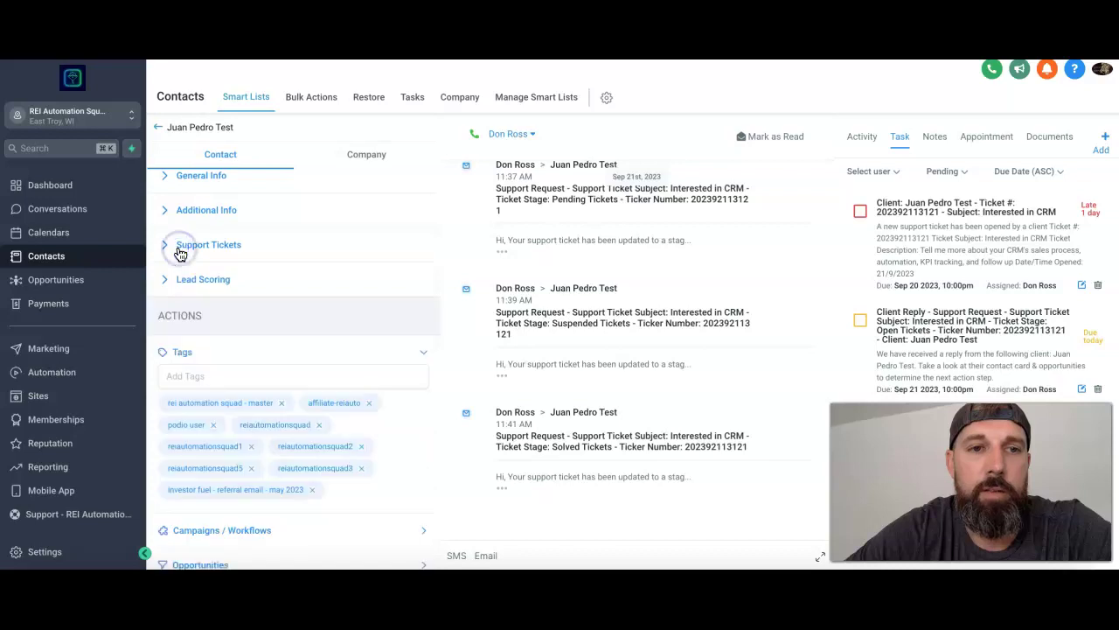
pyautogui.scroll(-4, 181, 256)
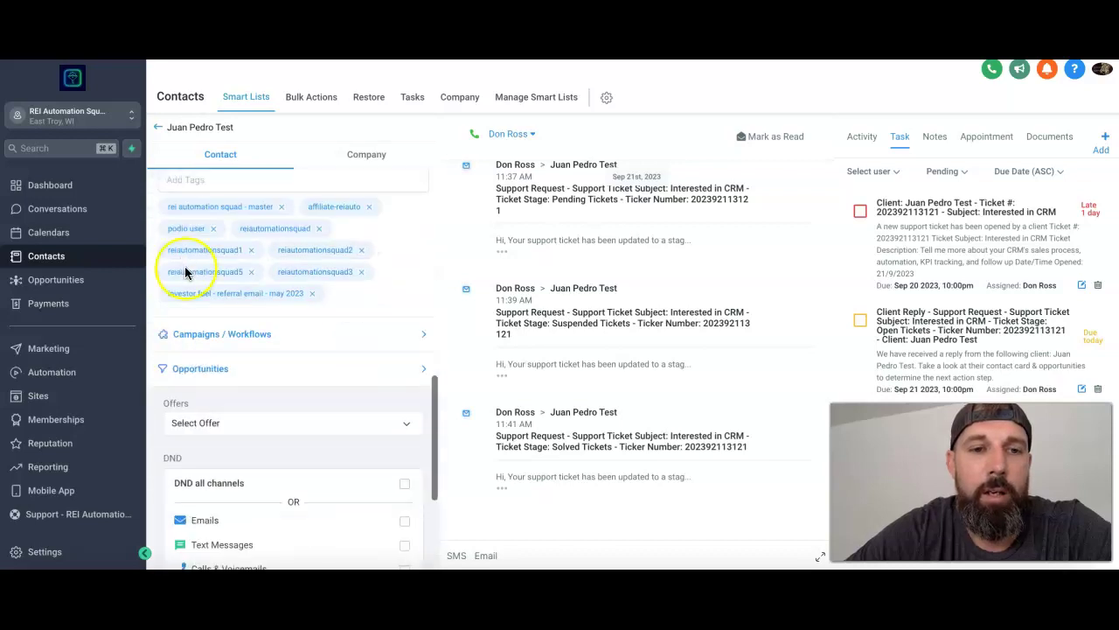
pyautogui.click(198, 372)
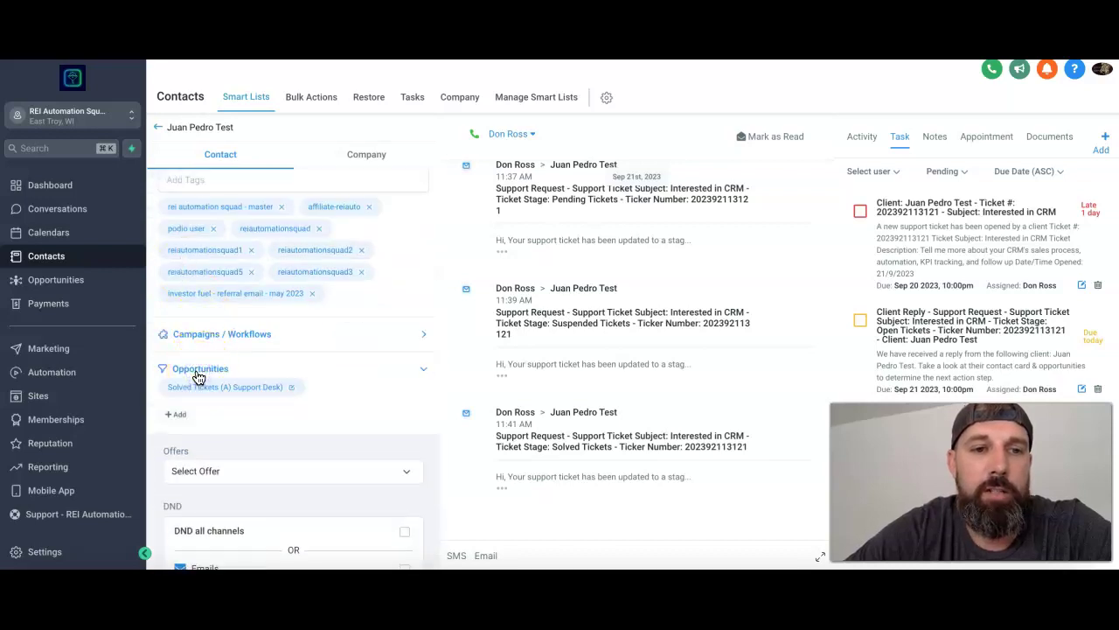